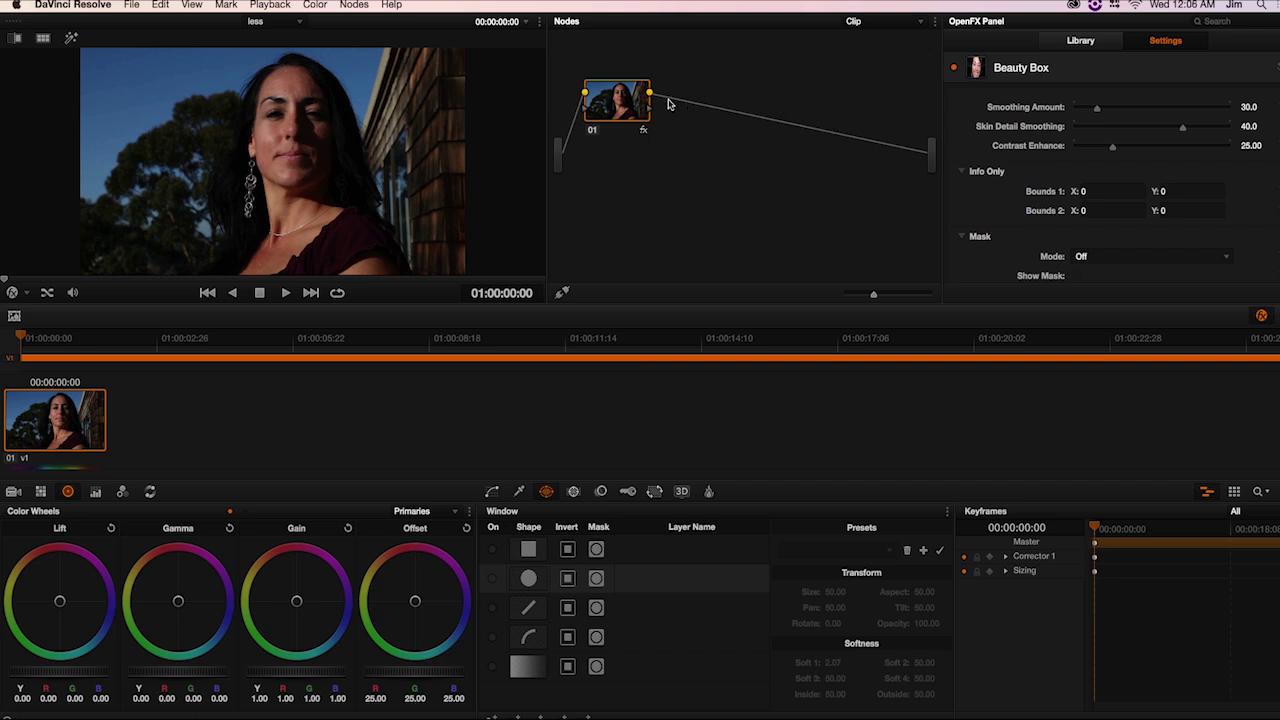
# Open the context menu for node 01, which holds the Beauty Box effect.
pyautogui.rightClick(633, 106)
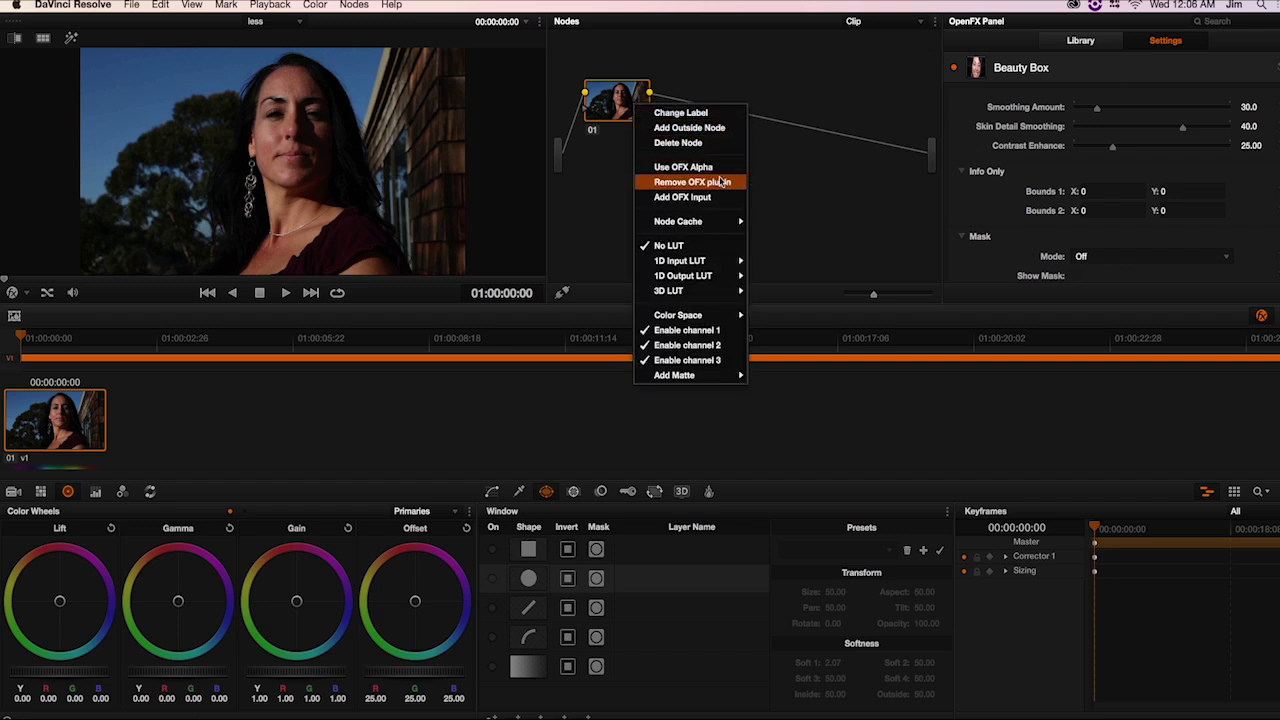
# Remove Beauty Box from node 01 and reapply a fresh Beauty Box from the OpenFX Library.
pyautogui.click(725, 184)
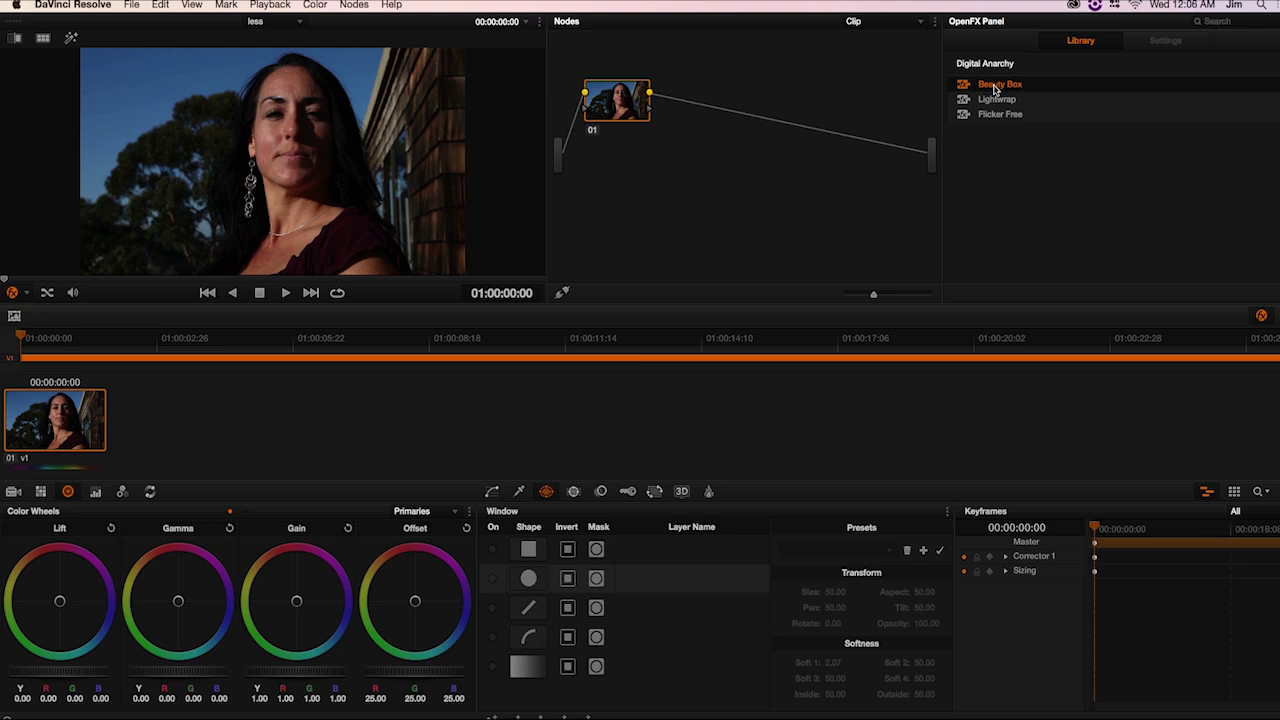
pyautogui.moveTo(966, 87); pyautogui.dragTo(631, 101)
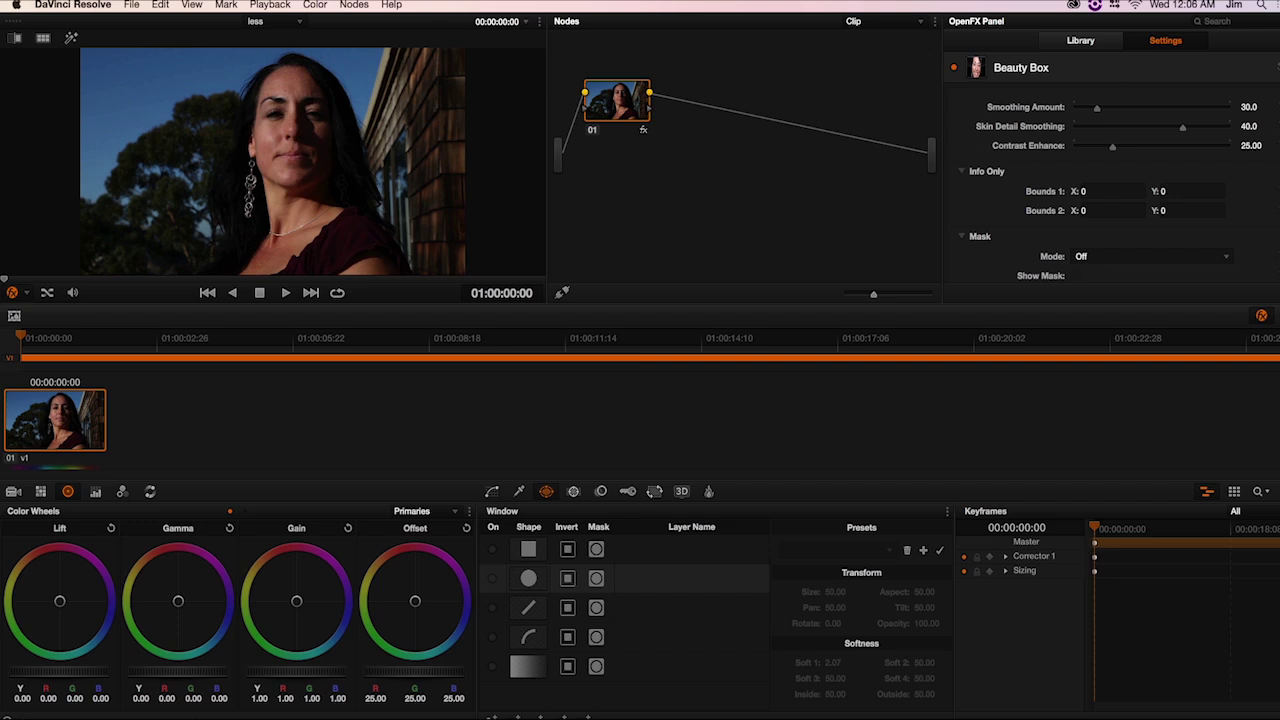
pyautogui.scroll(-10, 1110, 180)
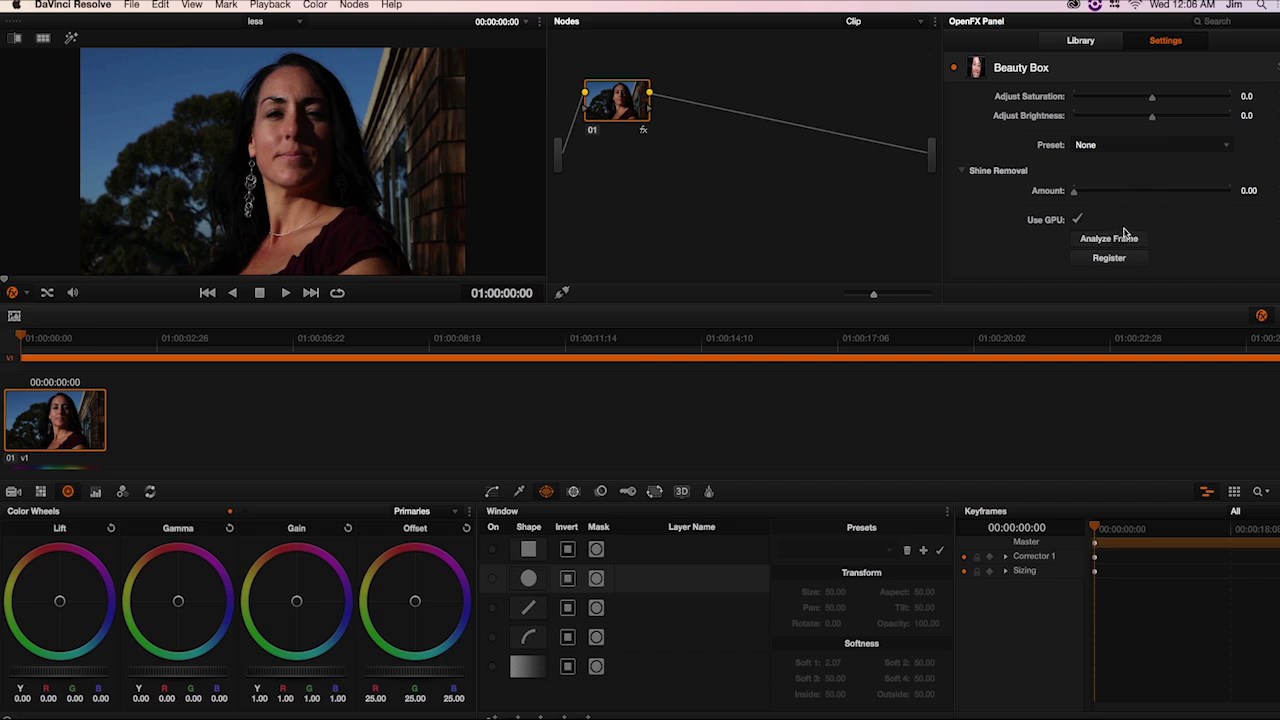
pyautogui.scroll(5, 1110, 170)
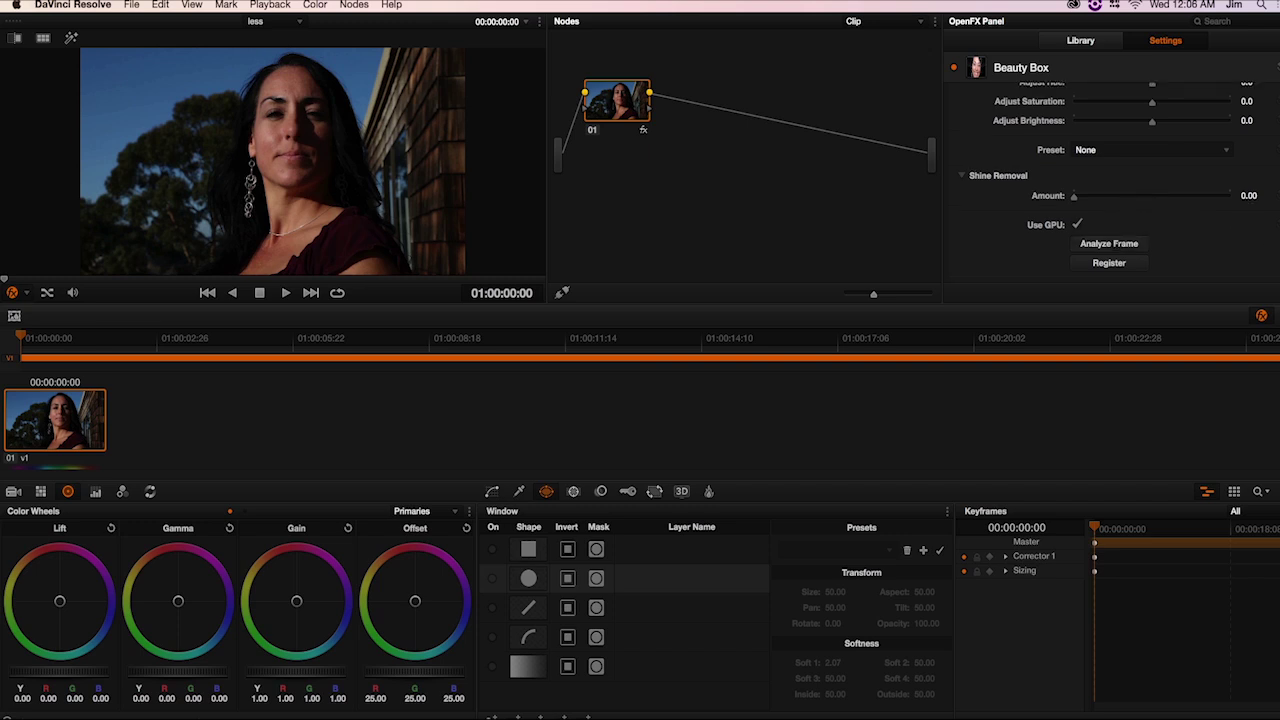
pyautogui.click(954, 68)
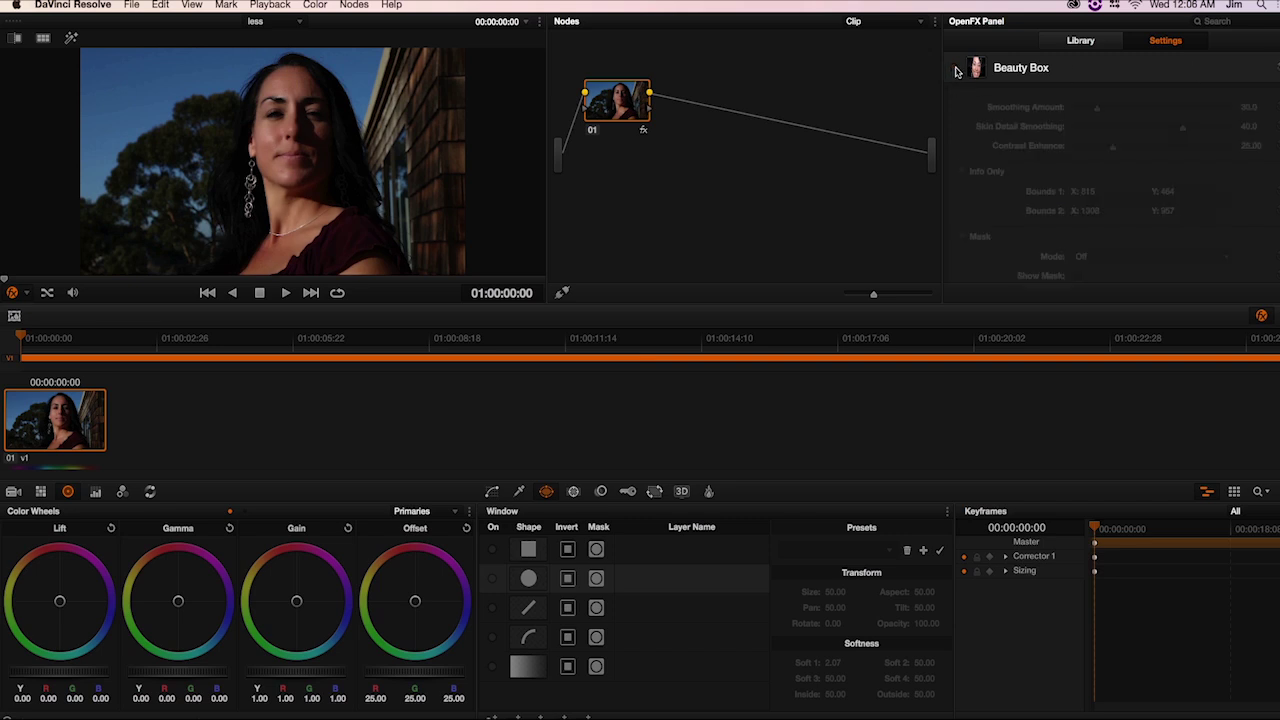
pyautogui.click(954, 68)
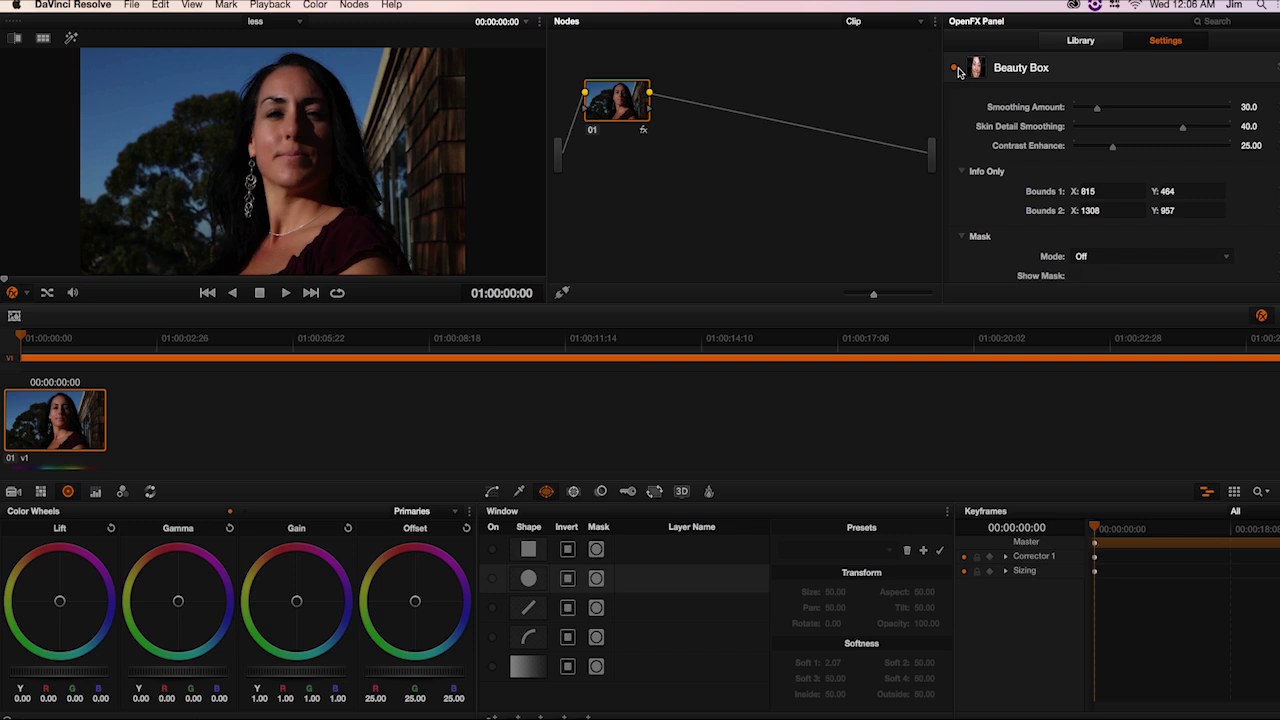
pyautogui.click(955, 69)
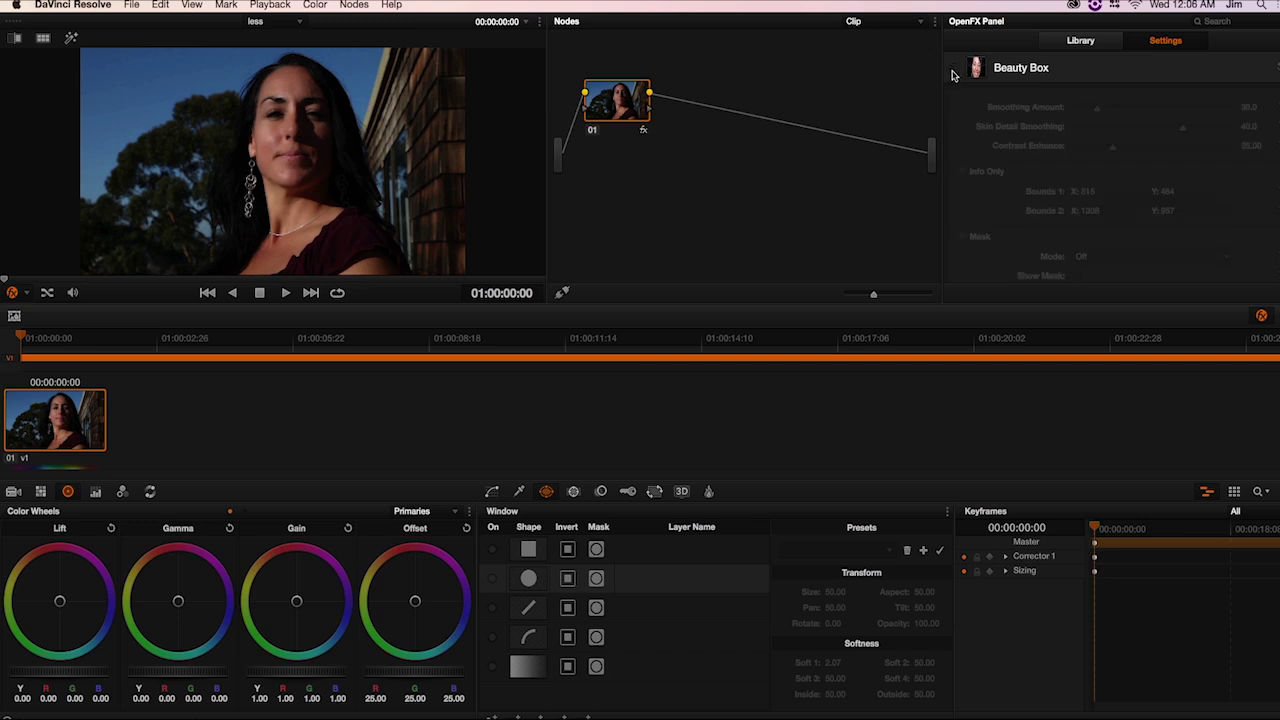
pyautogui.click(954, 69)
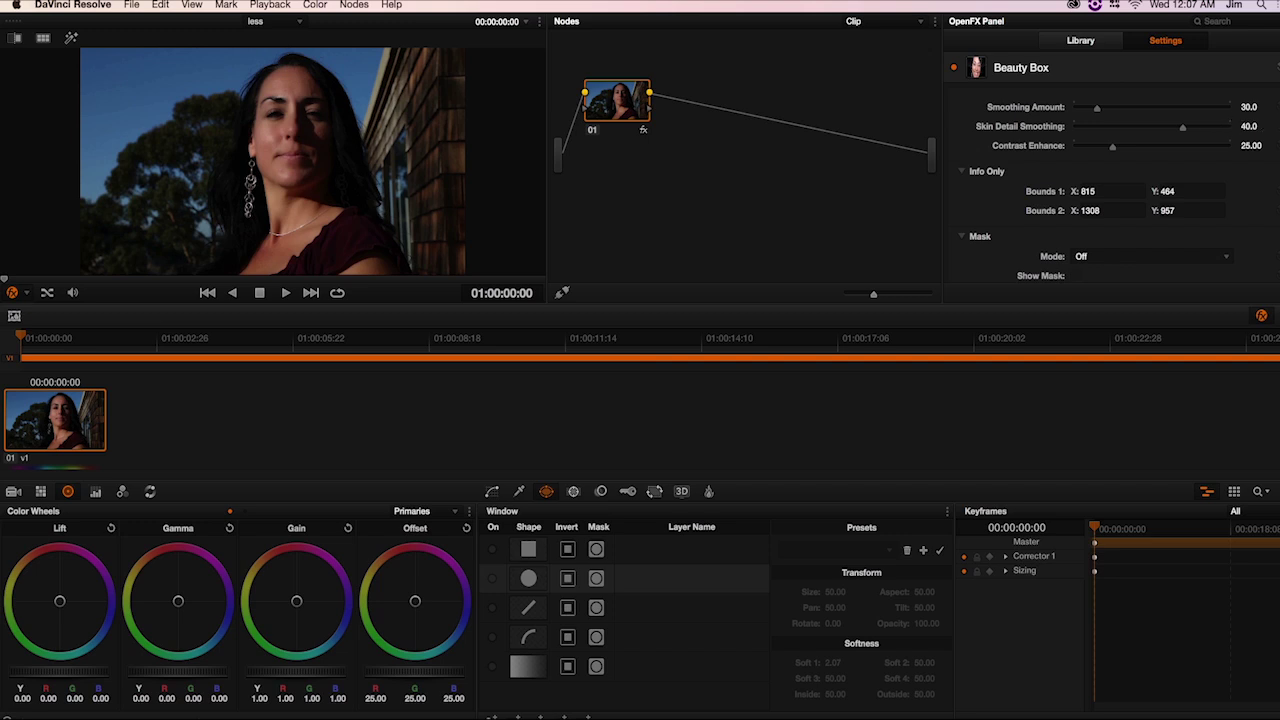
pyautogui.scroll(-5, 1165, 153)
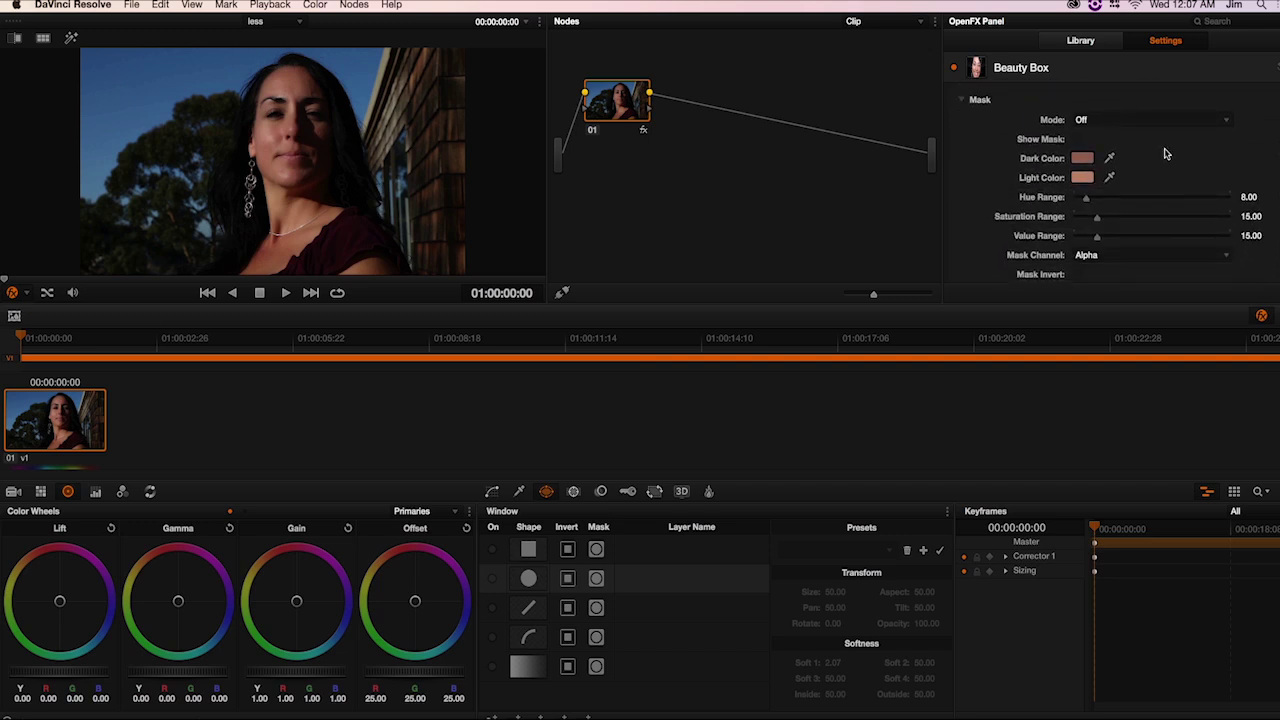
# Turn on Show Mask to view the black-and-white skin mask and set mask Mode to Add Color.
pyautogui.click(1077, 141)
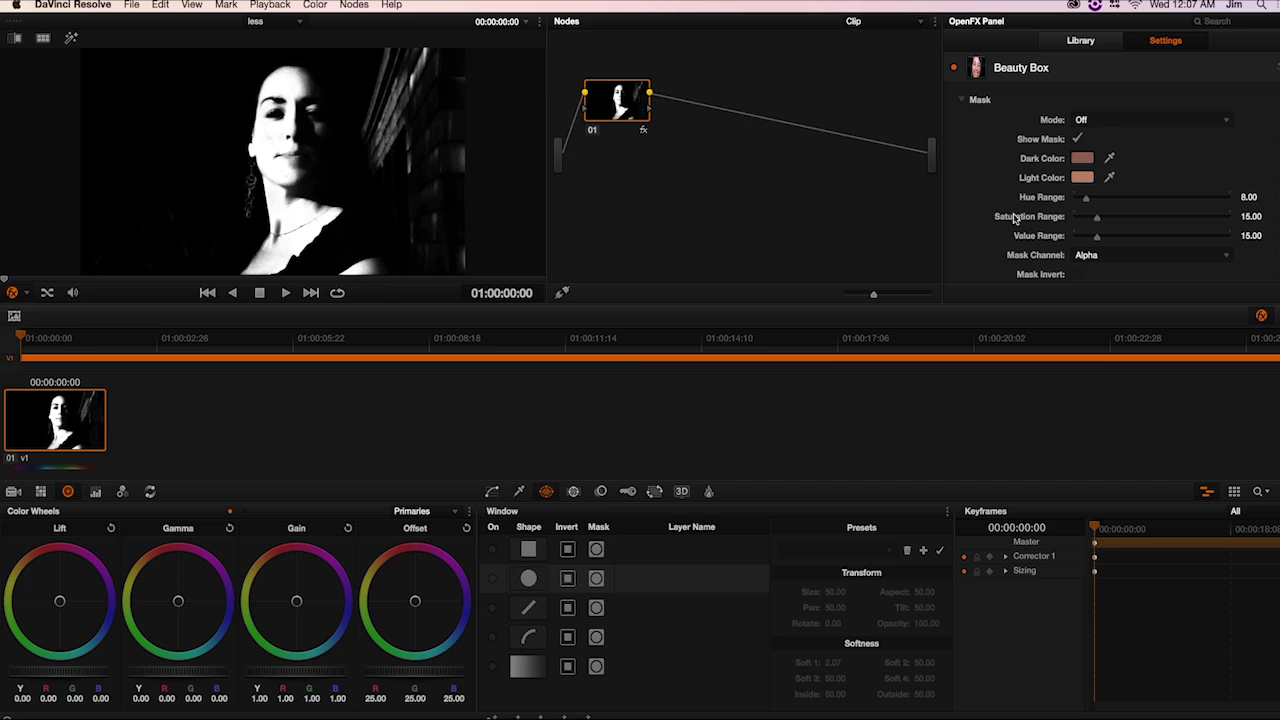
pyautogui.click(1109, 124)
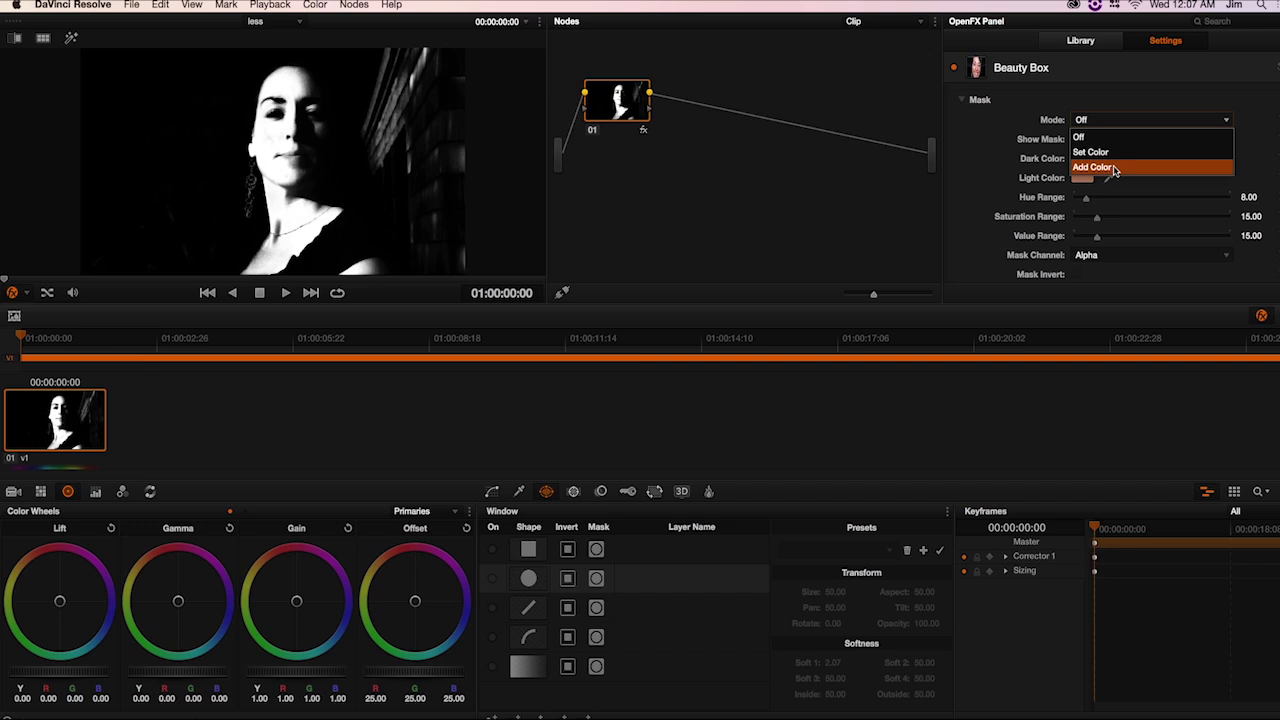
pyautogui.click(1115, 168)
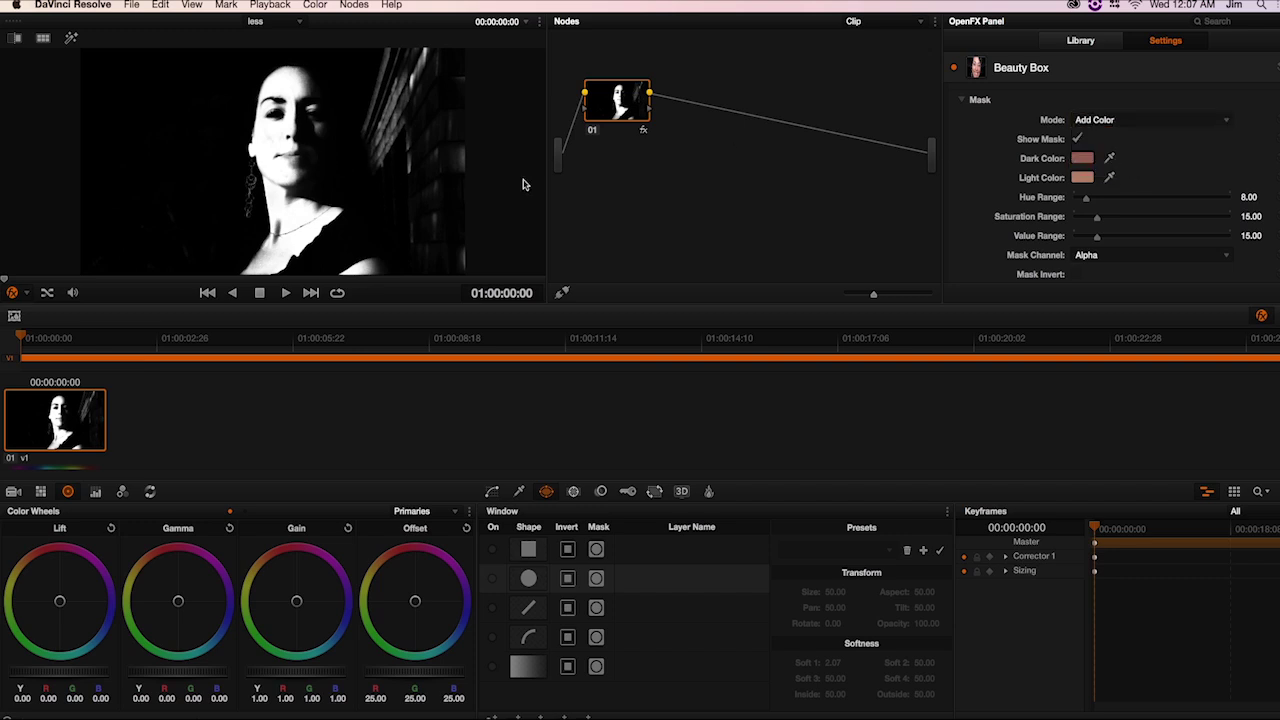
# Hide the skin mask to check the colour image, then show the mask again.
pyautogui.click(1078, 140)
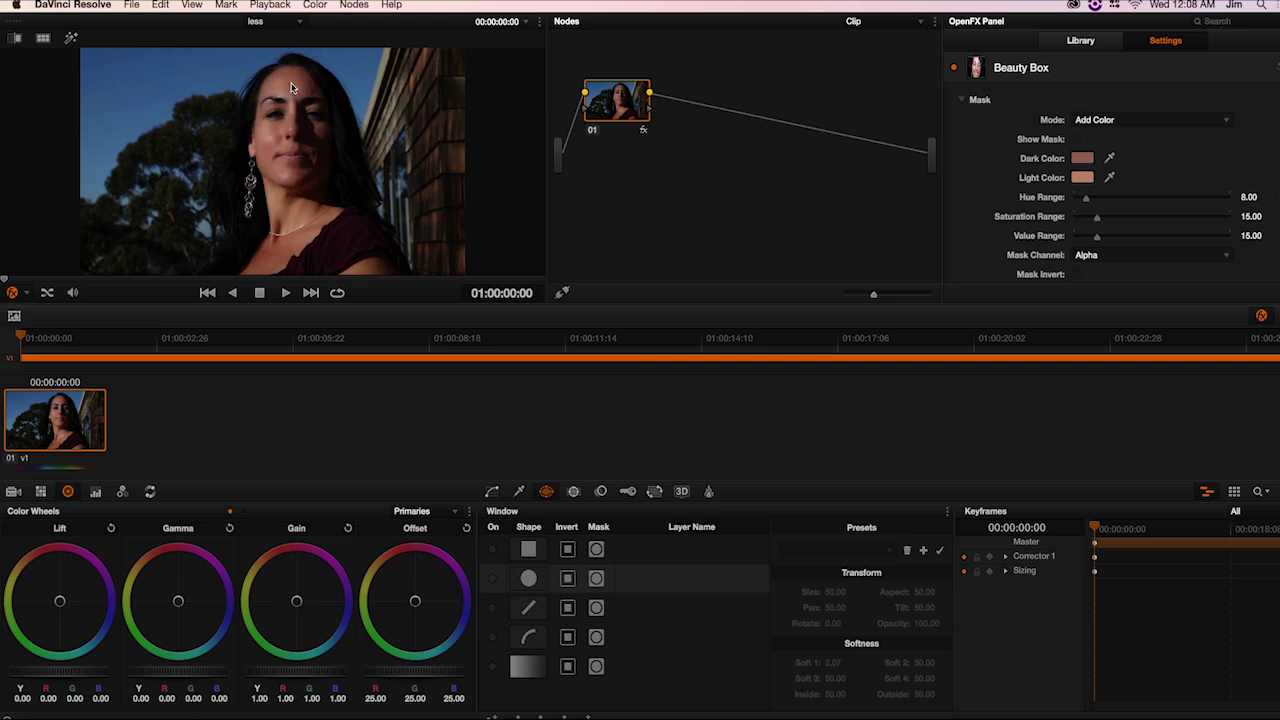
pyautogui.click(1076, 140)
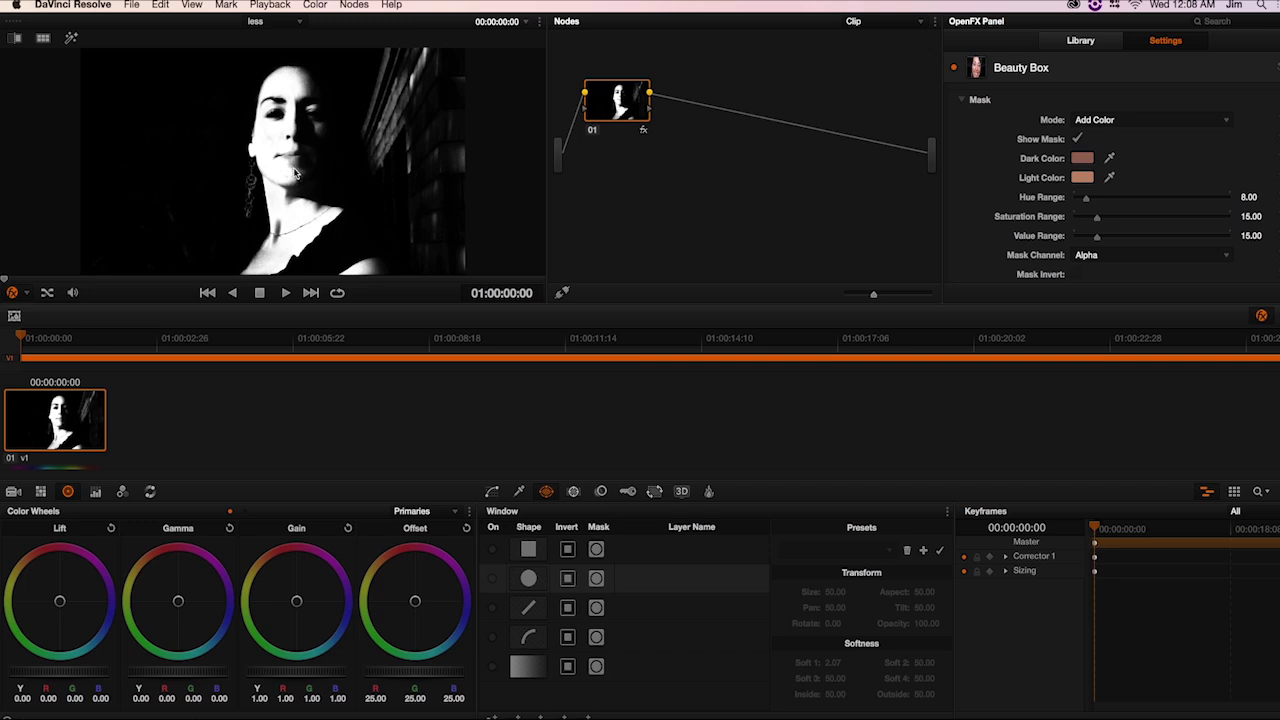
# Sample the woman's facial skin tone into the Add Color skin mask.
pyautogui.click(293, 174)
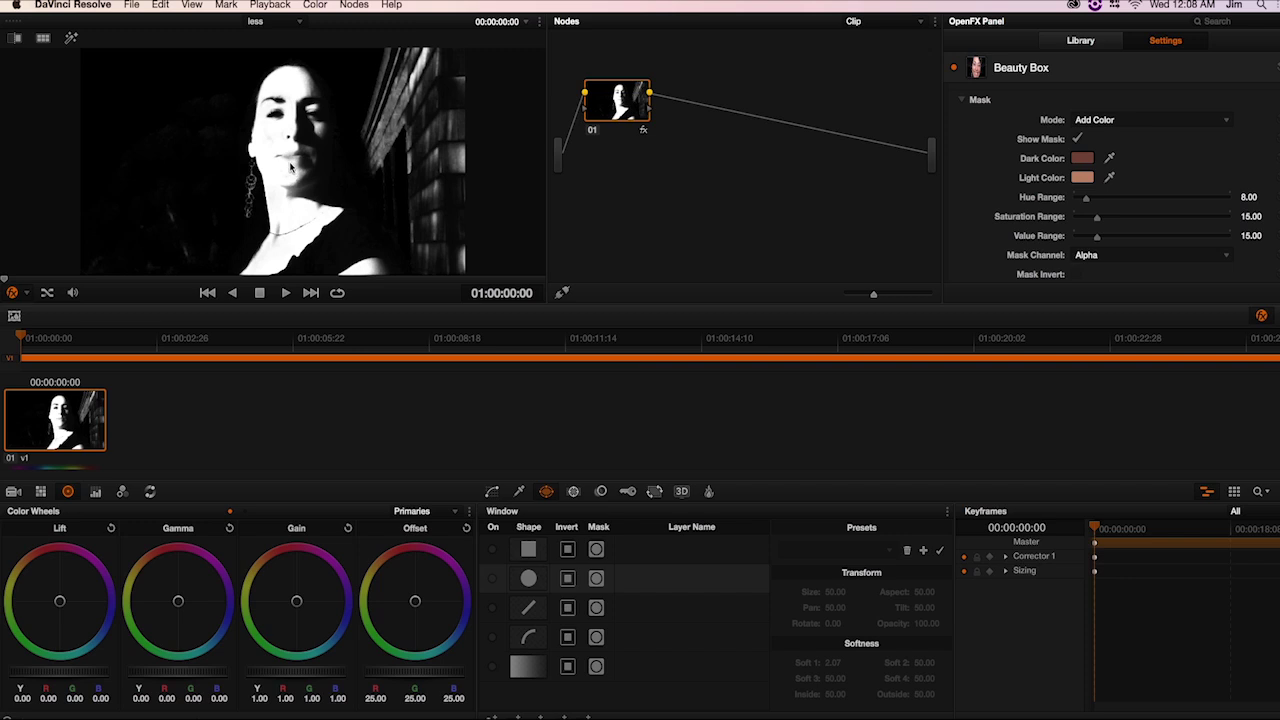
pyautogui.click(29, 295)
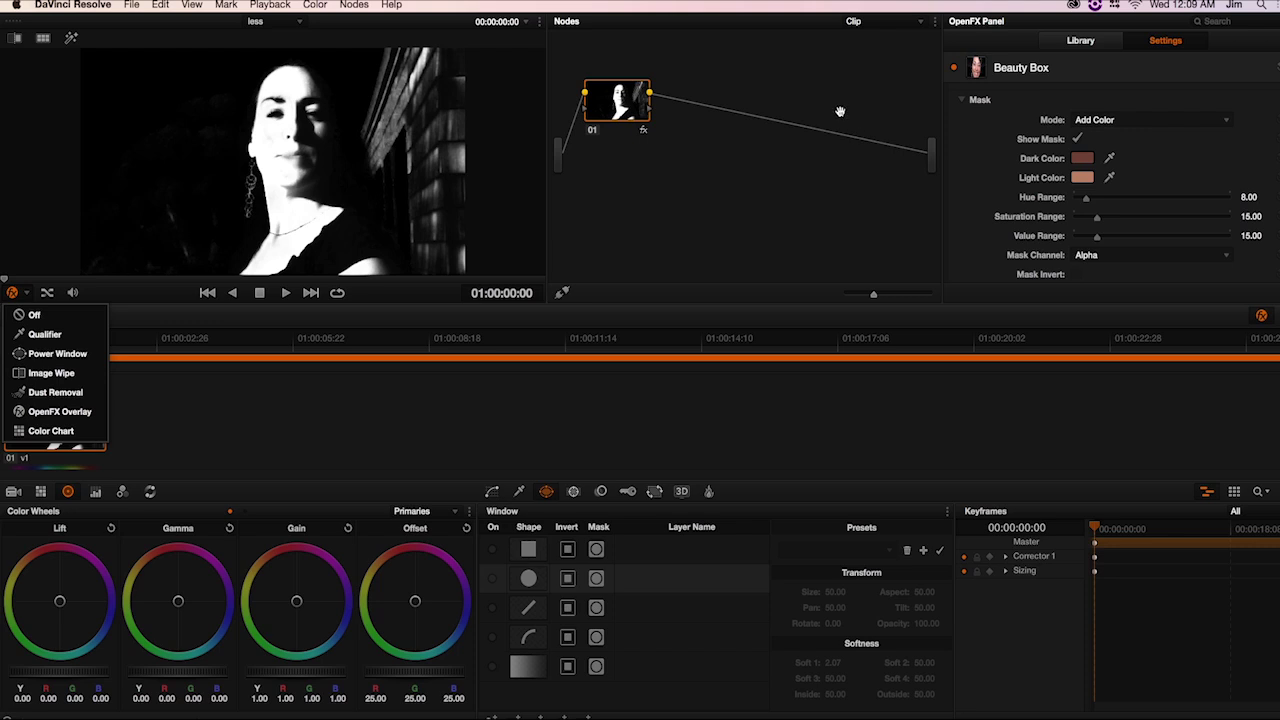
# Lower the mask's Saturation Range to about 10.13 and move to a later frame.
pyautogui.click(1098, 124)
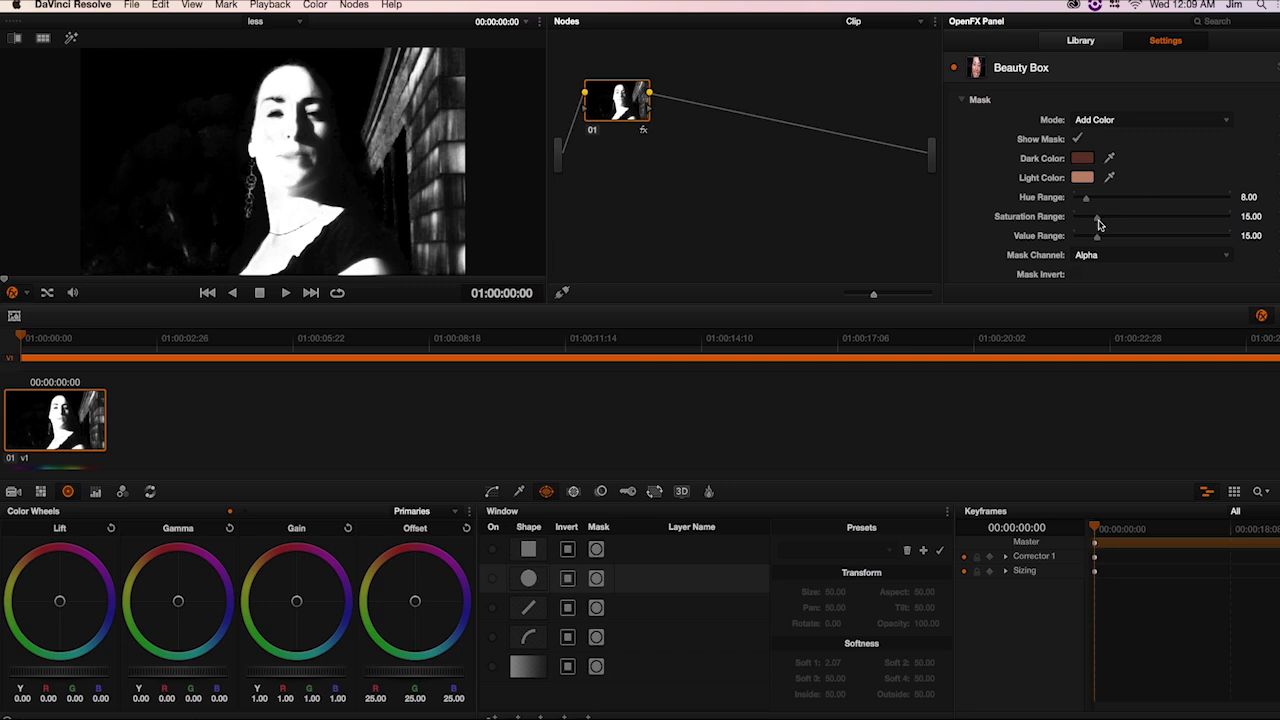
pyautogui.moveTo(1097, 222); pyautogui.dragTo(1091, 242)
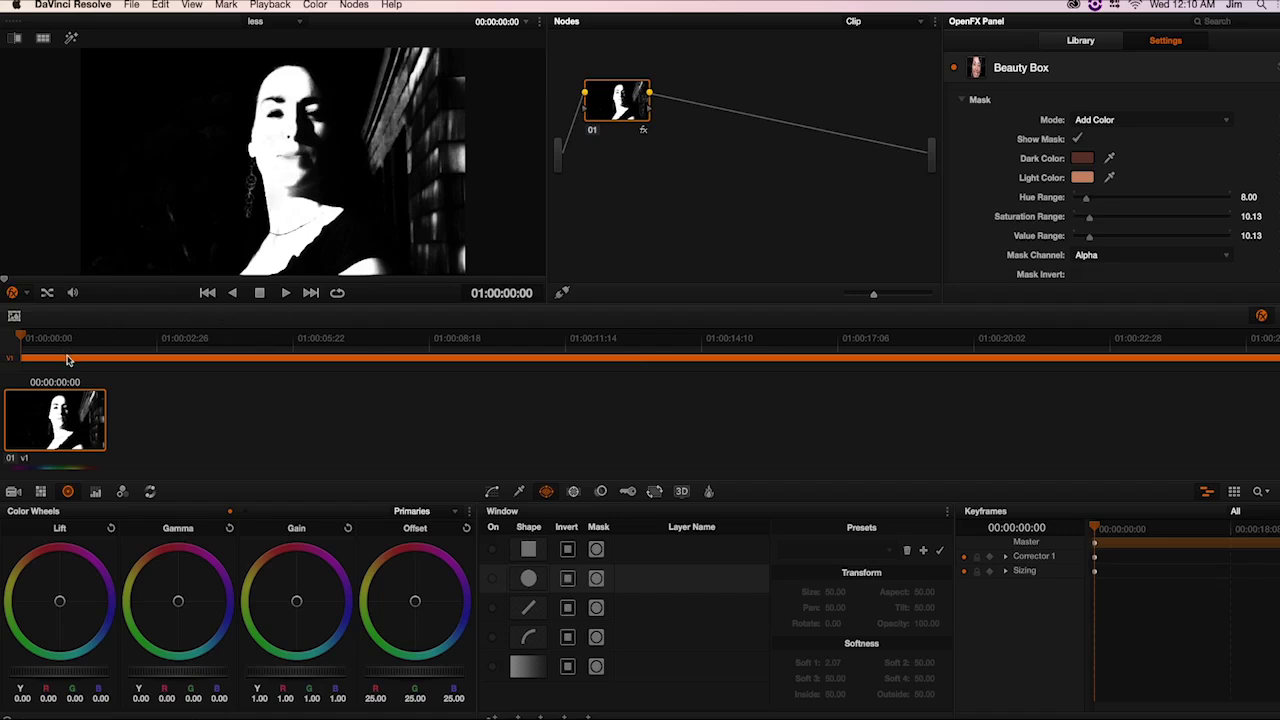
pyautogui.click(112, 341)
pyautogui.moveTo(110, 341); pyautogui.dragTo(1047, 404)
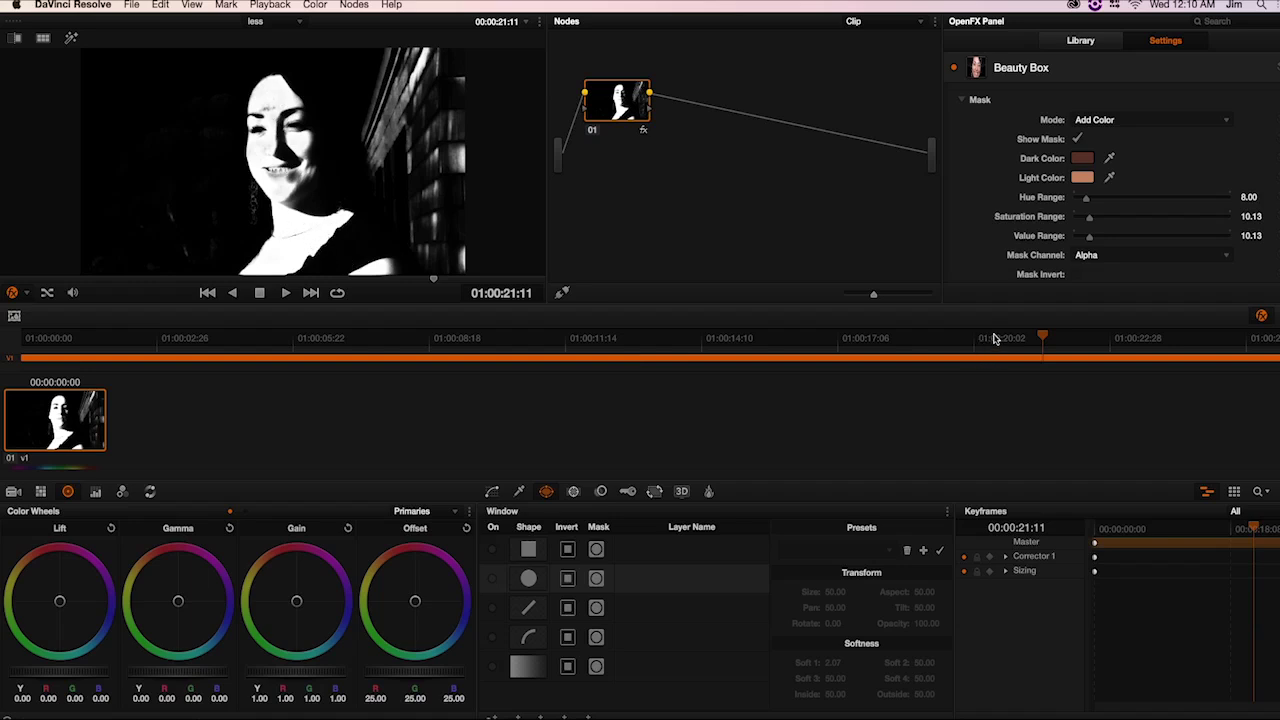
pyautogui.click(47, 340)
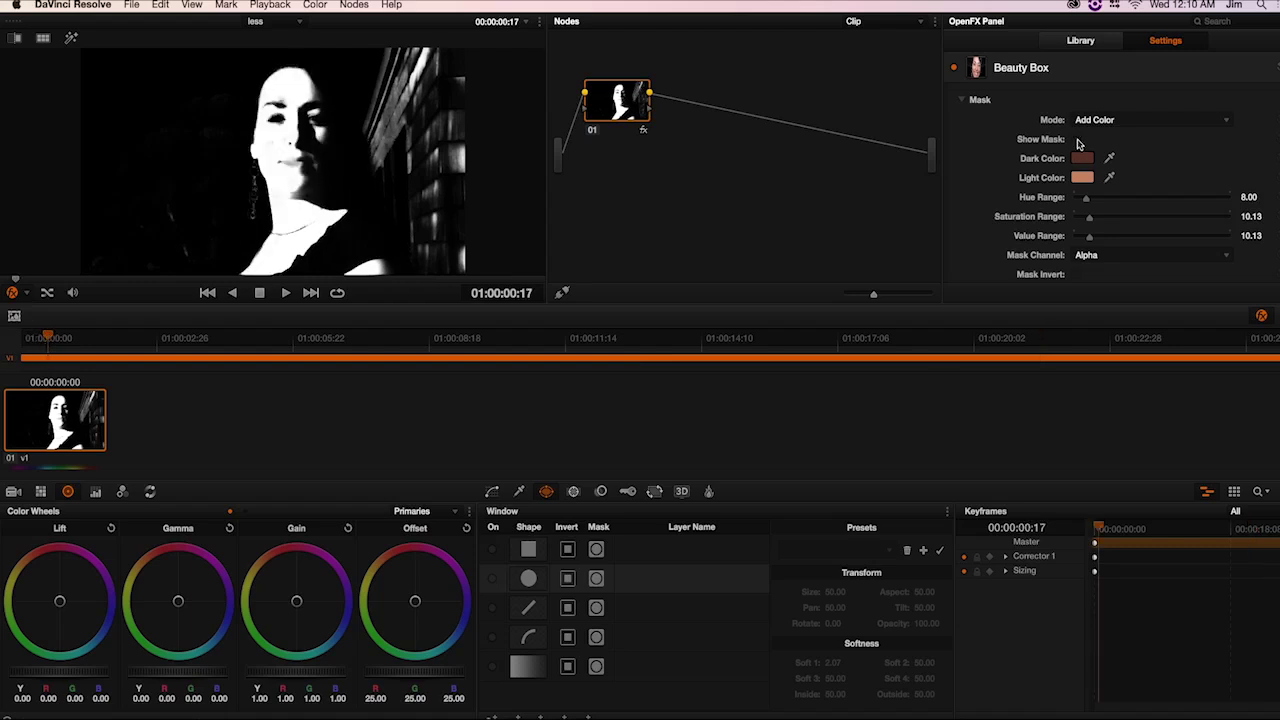
pyautogui.click(1078, 141)
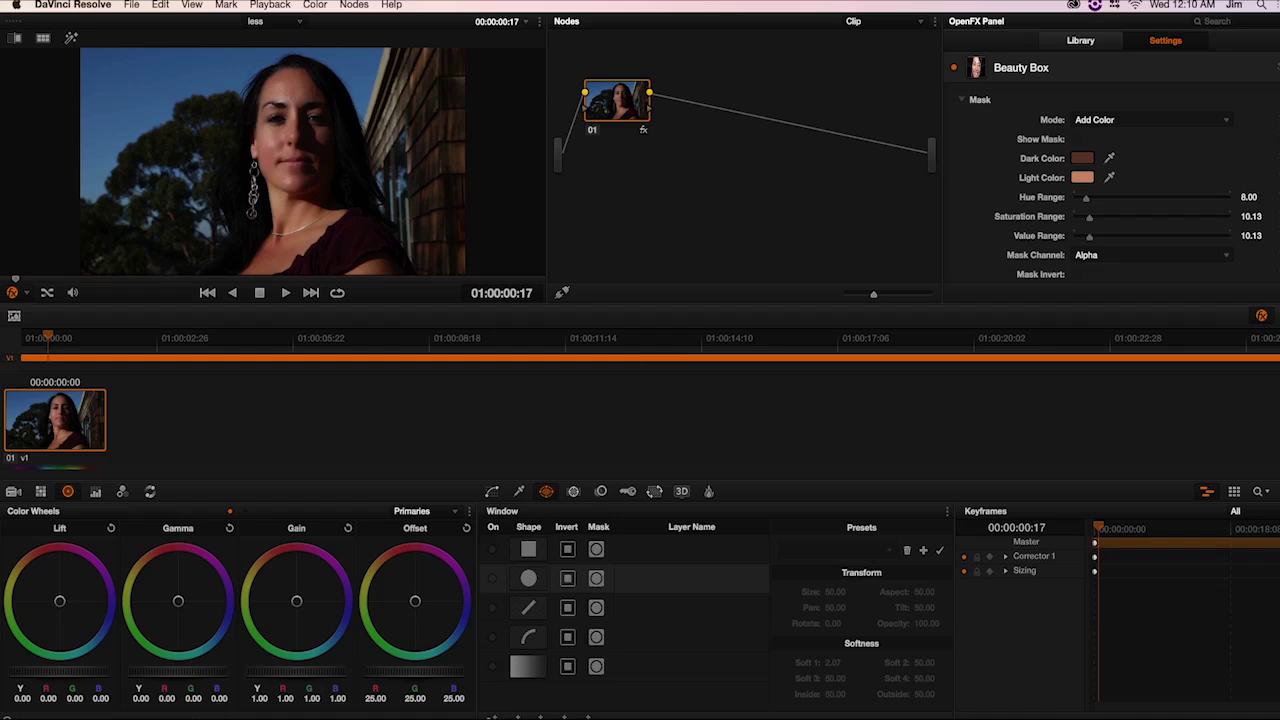
# Lower Smoothing Amount to 21.1 and Skin Detail Smoothing to 21.6.
pyautogui.scroll(5, 1100, 180)
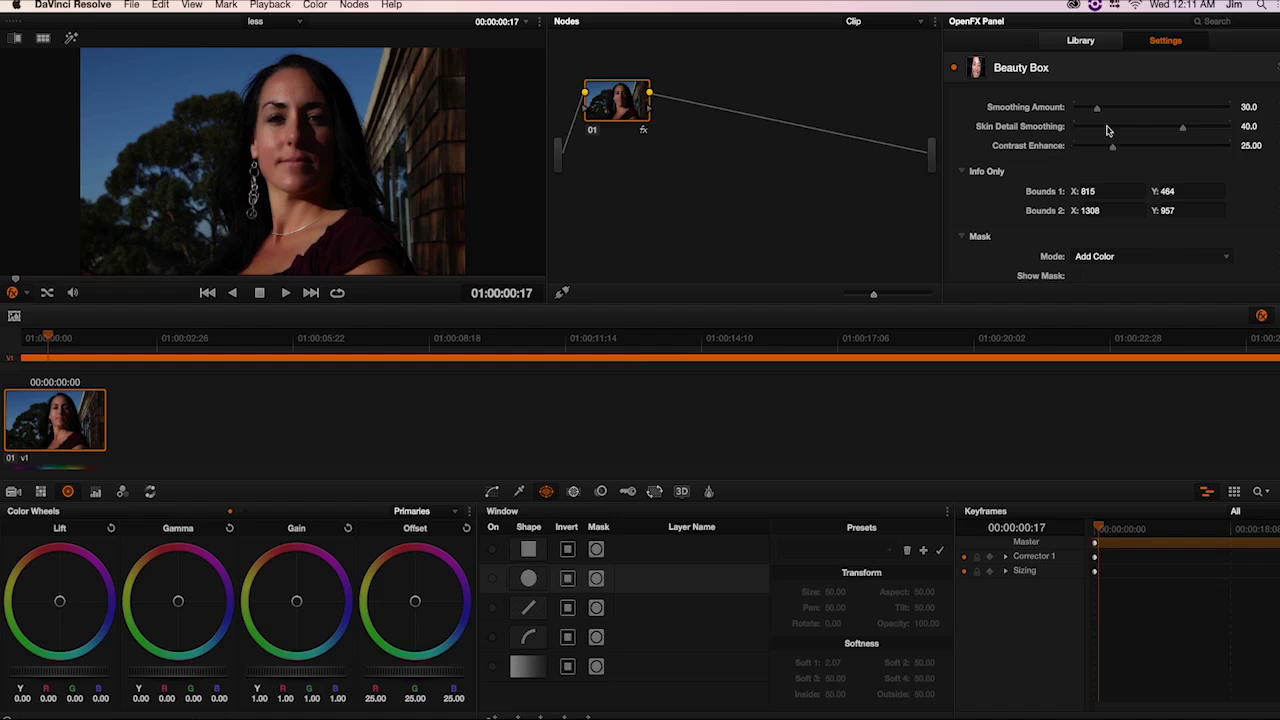
pyautogui.moveTo(1097, 112); pyautogui.dragTo(1092, 110)
pyautogui.moveTo(1184, 129)
pyautogui.mouseDown()
pyautogui.moveTo(1140, 150)
pyautogui.moveTo(1194, 148)
pyautogui.mouseUp()
pyautogui.scroll(-10, 1110, 183)
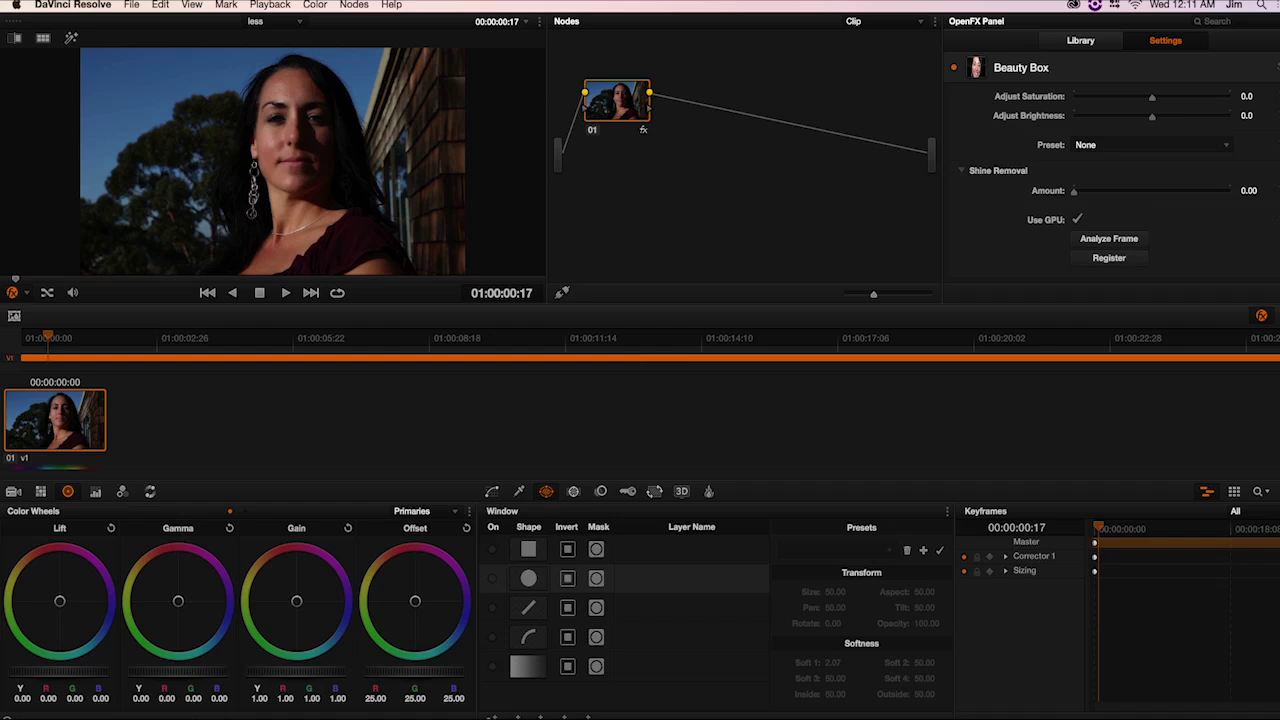
pyautogui.scroll(5, 1110, 183)
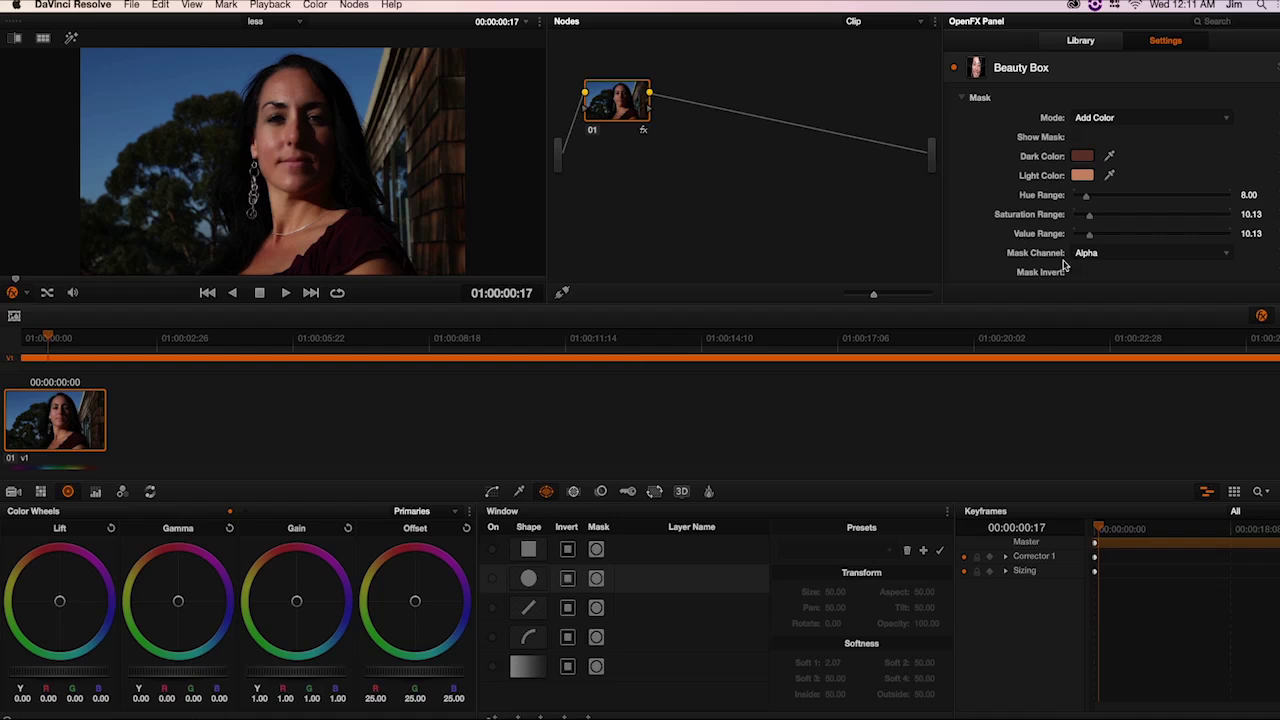
pyautogui.scroll(3, 1101, 134)
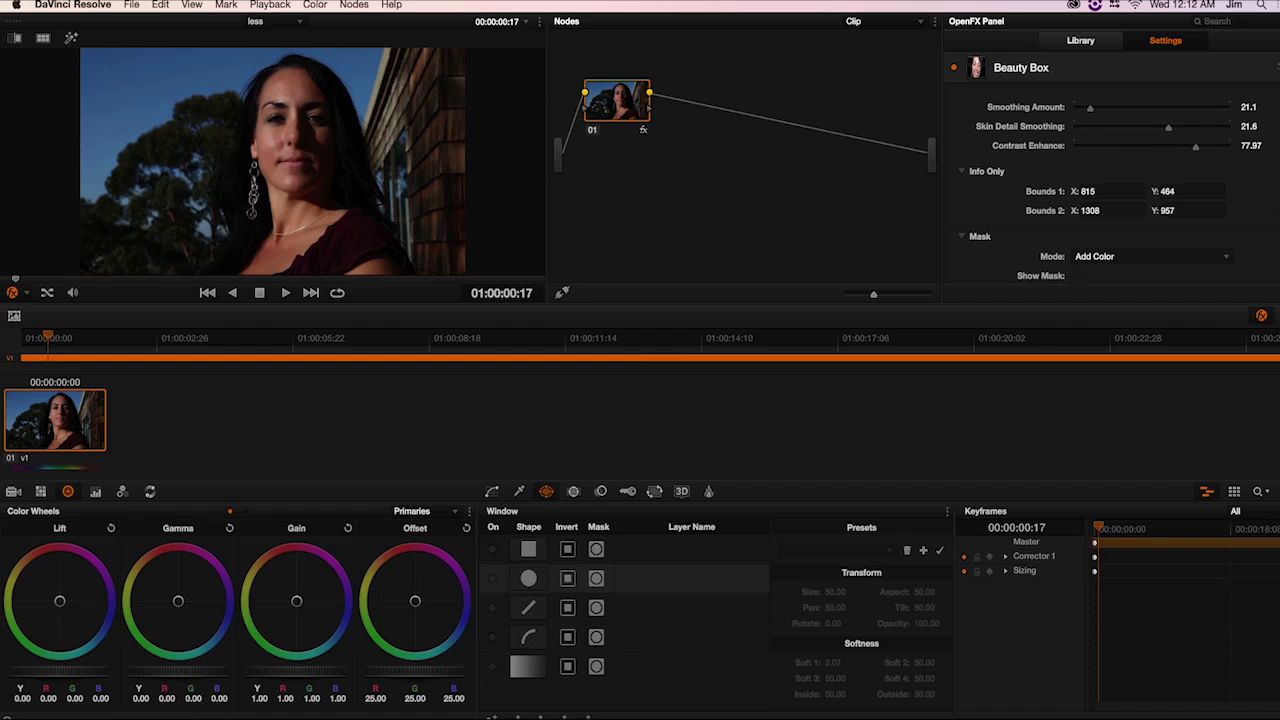
pyautogui.scroll(-6, 1116, 188)
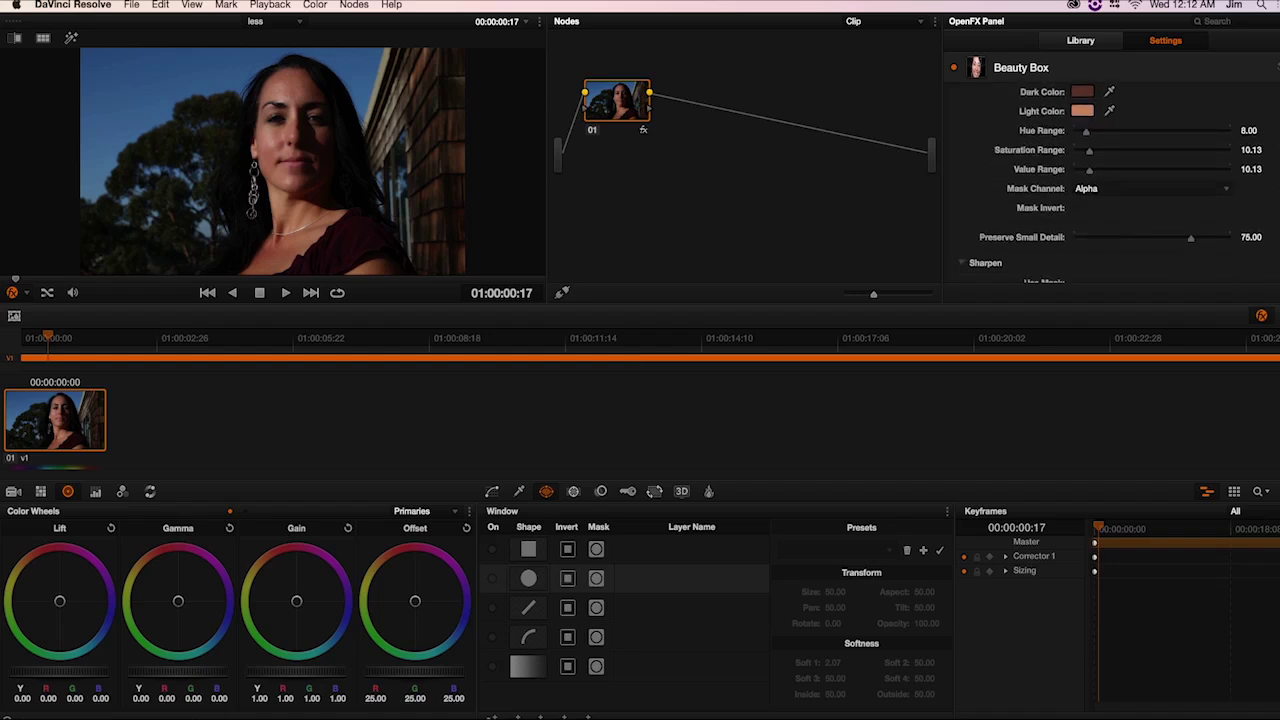
pyautogui.scroll(-3, 1023, 134)
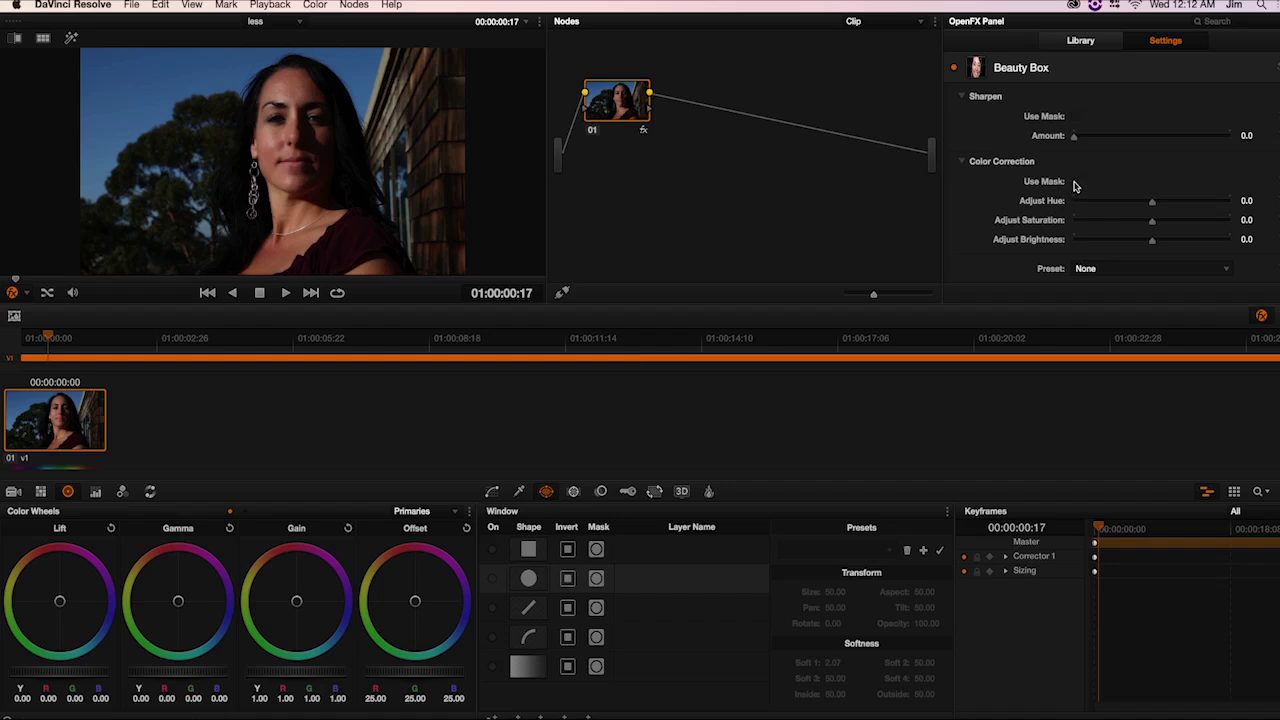
# Restrict colour correction to the skin mask, set Adjust Saturation to 5.7, and toggle Use GPU off and on.
pyautogui.click(1076, 182)
pyautogui.moveTo(1153, 226); pyautogui.dragTo(1114, 224)
pyautogui.moveTo(1117, 229); pyautogui.dragTo(1157, 224)
pyautogui.scroll(-3, 1275, 229)
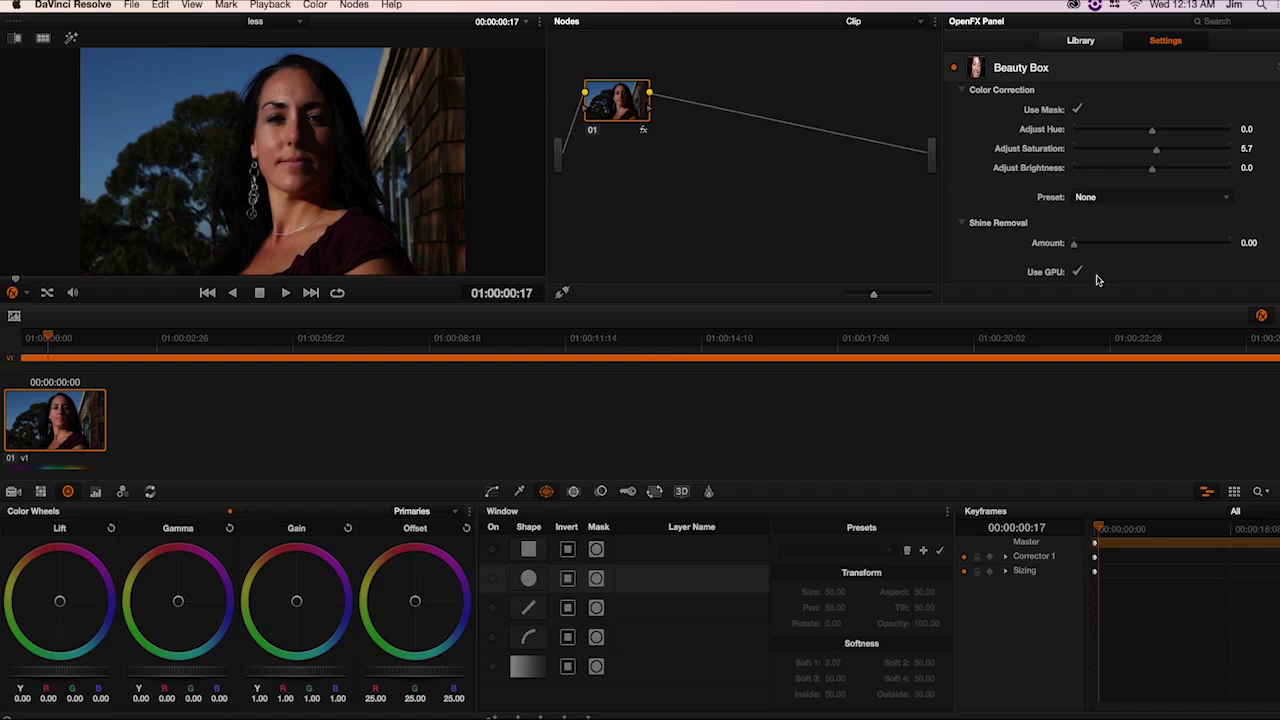
pyautogui.click(1077, 272)
pyautogui.click(1077, 272)
# Try the Beauty Subdued, Golden and Sunkissed presets in turn.
pyautogui.click(1127, 200)
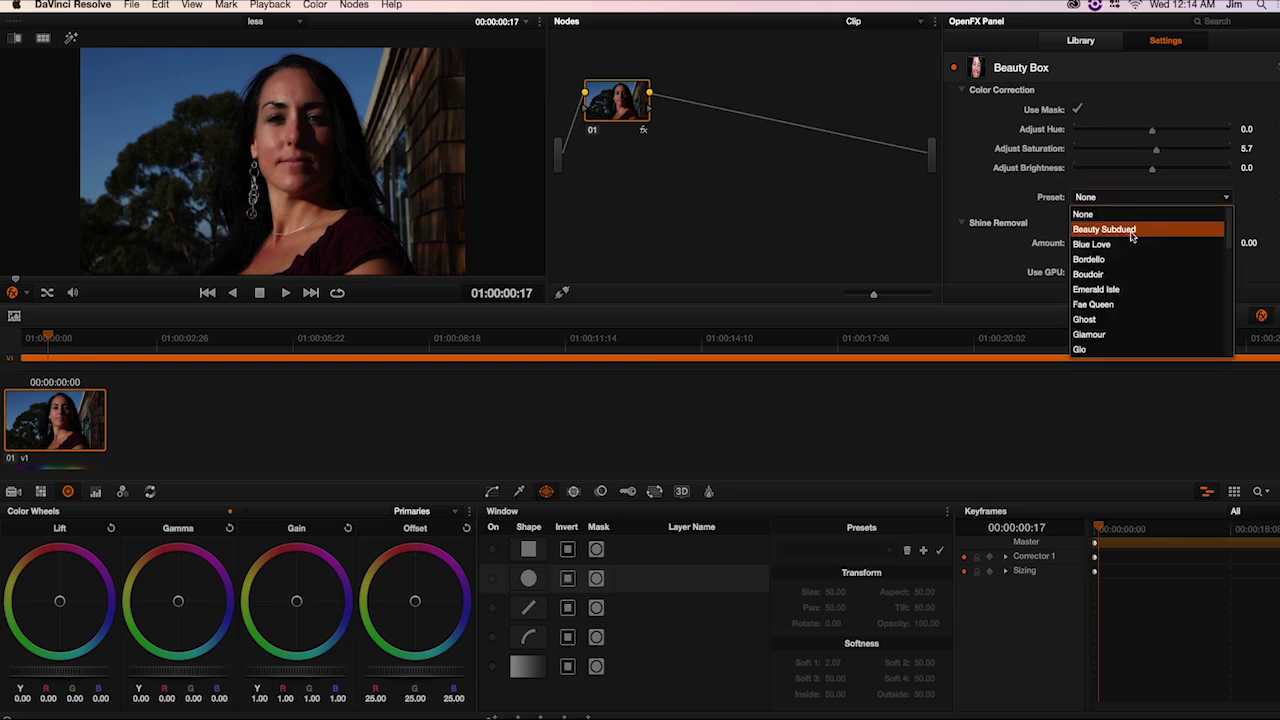
pyautogui.click(1132, 231)
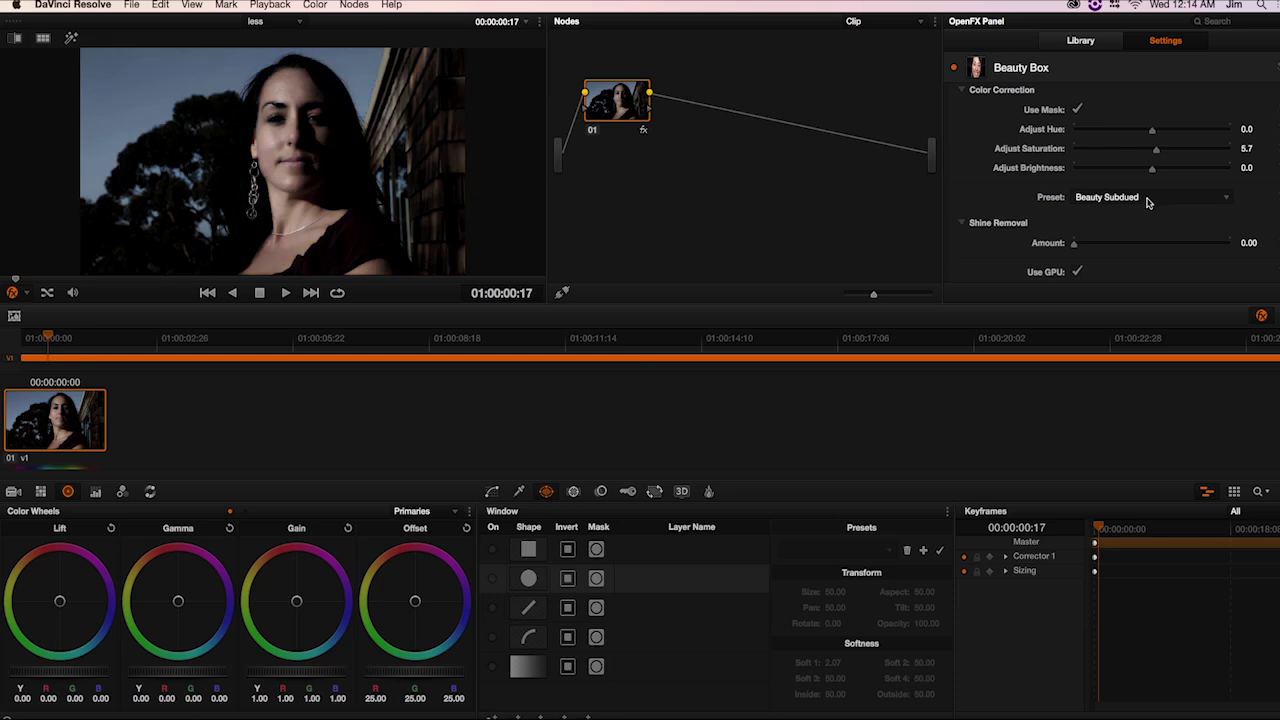
pyautogui.click(1131, 203)
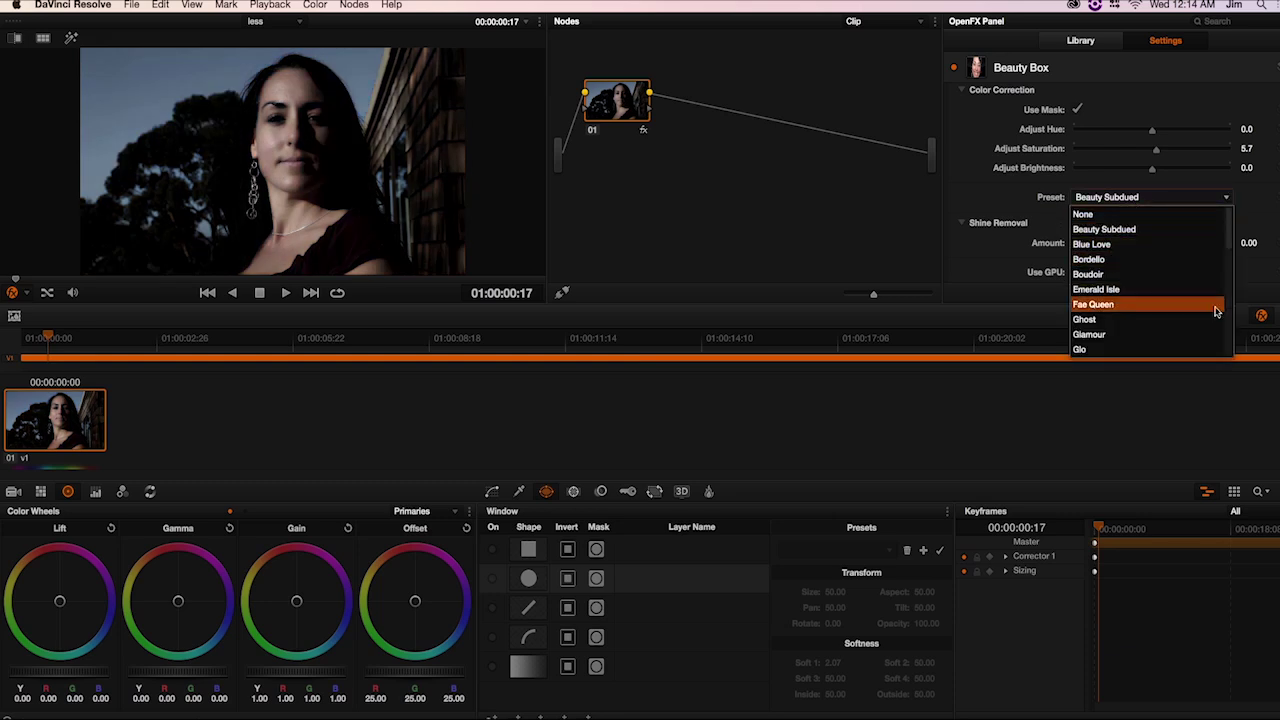
pyautogui.moveTo(1233, 243); pyautogui.dragTo(1236, 276)
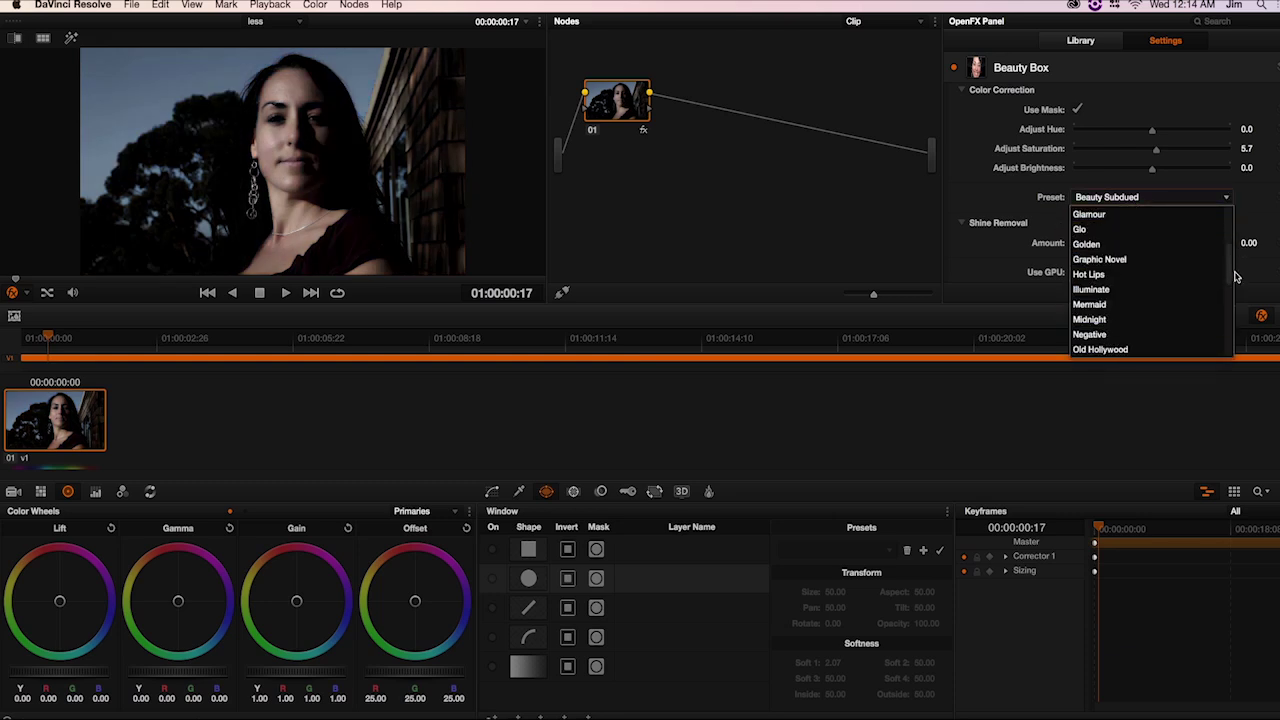
pyautogui.click(1110, 245)
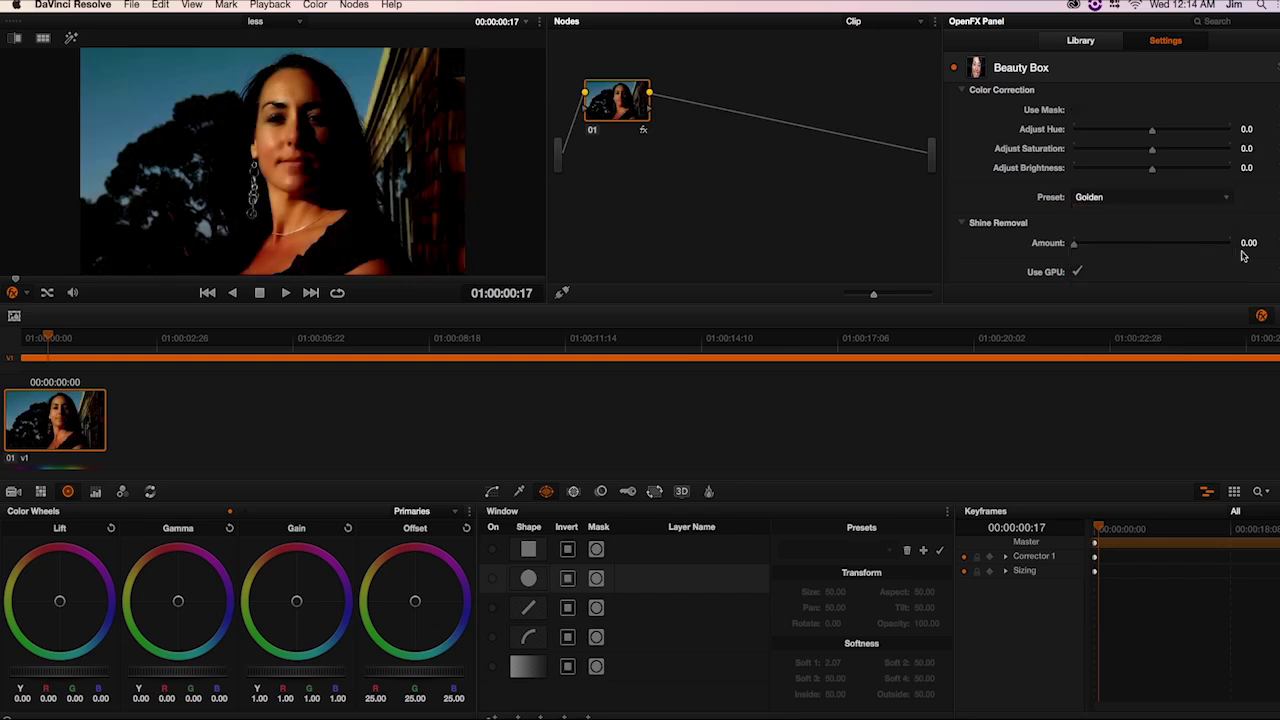
pyautogui.click(1227, 203)
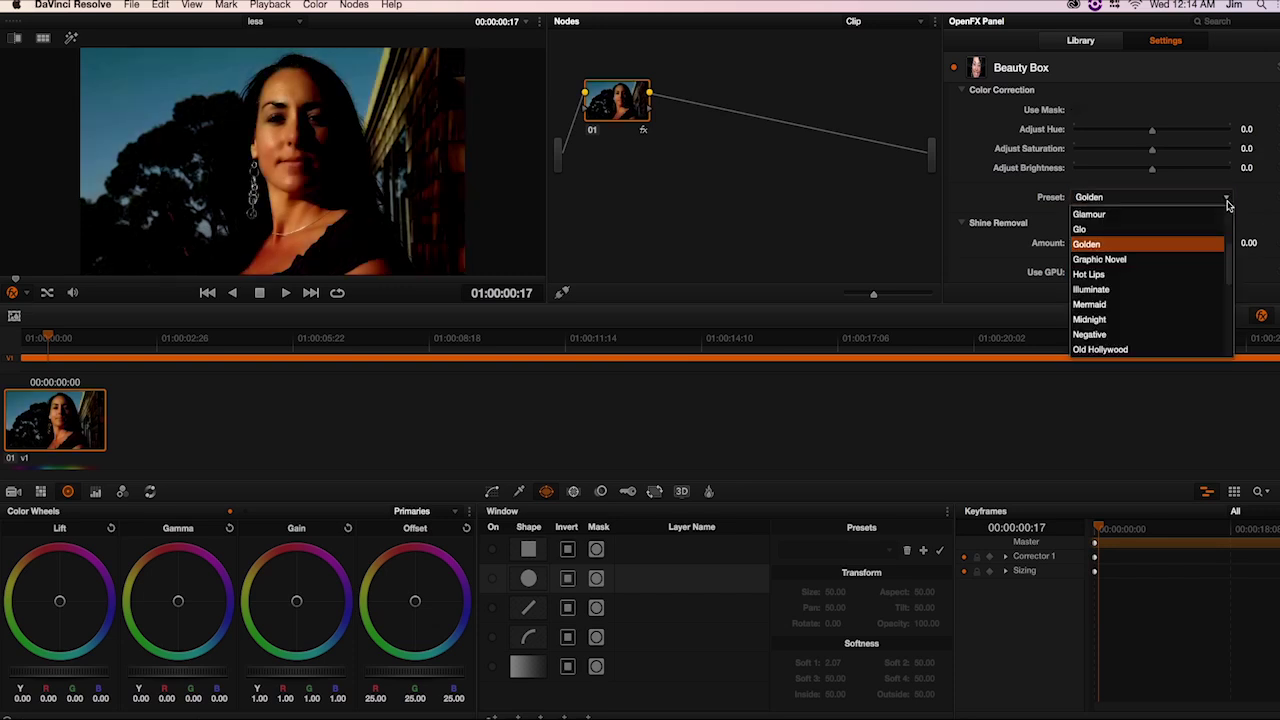
pyautogui.scroll(-4, 1225, 270)
pyautogui.click(1205, 300)
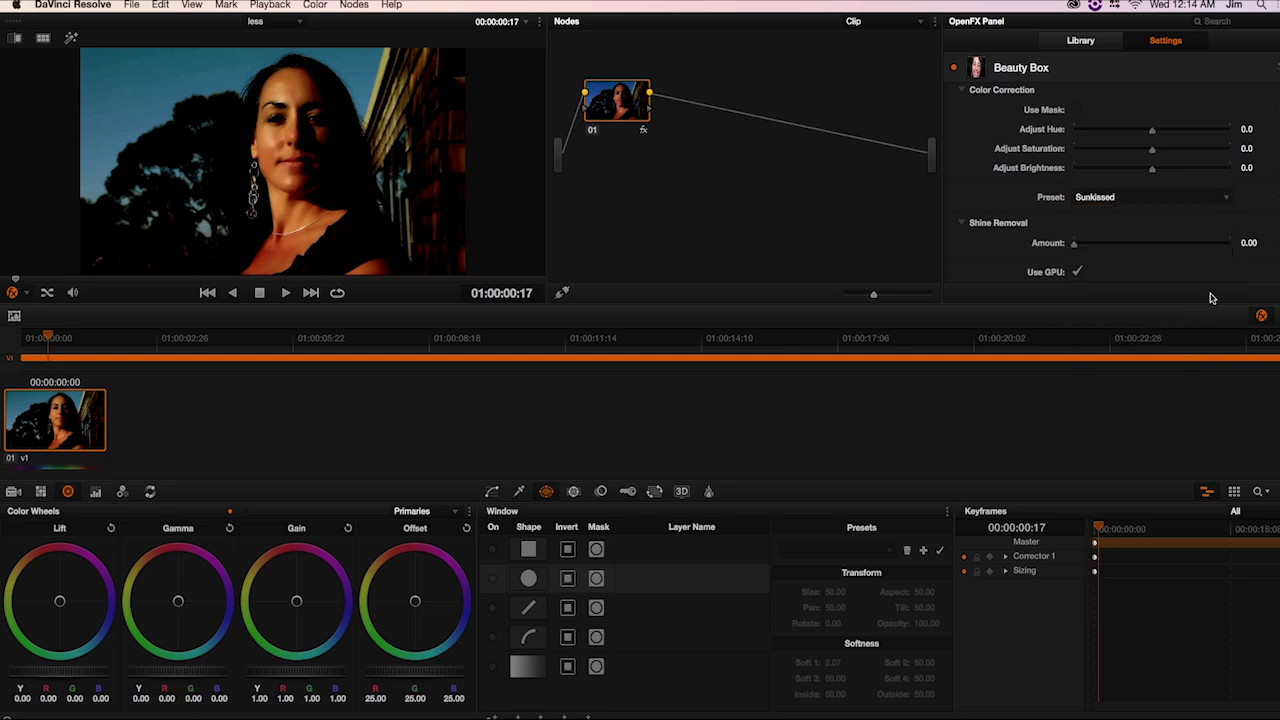
# Apply the Spice preset for a dark teal grade, then reset the preset to None.
pyautogui.click(1148, 199)
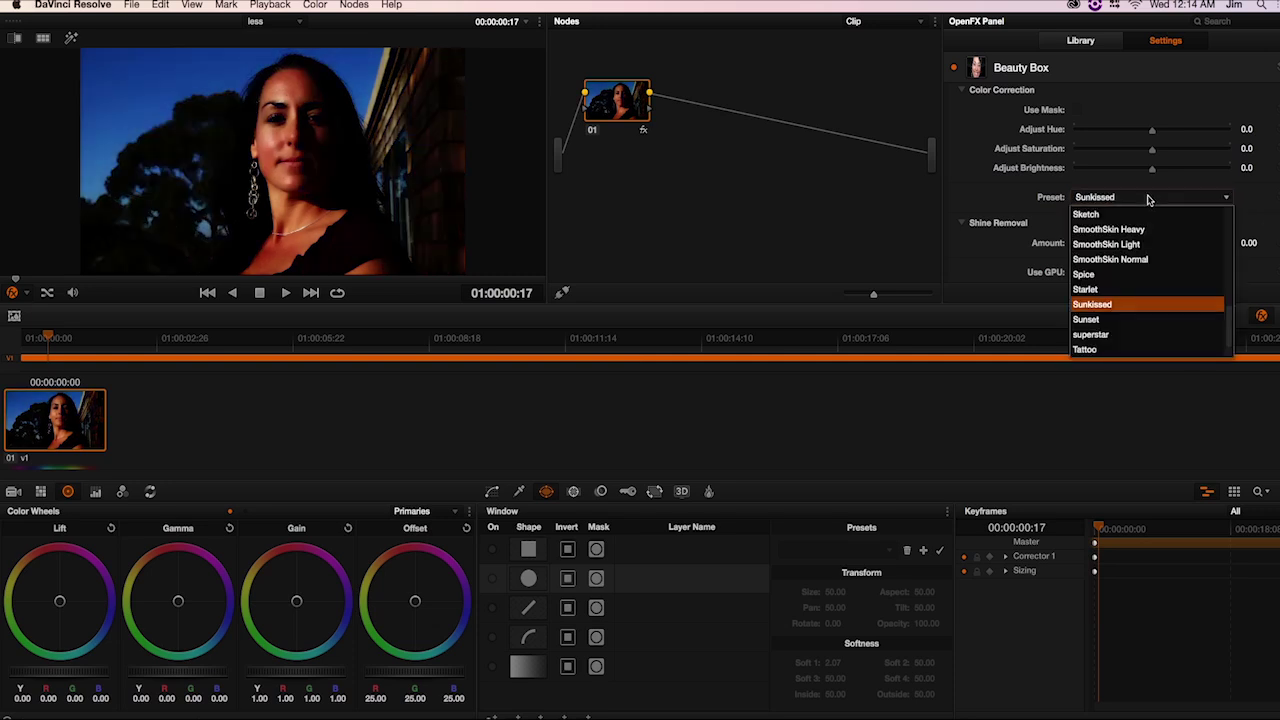
pyautogui.click(1155, 275)
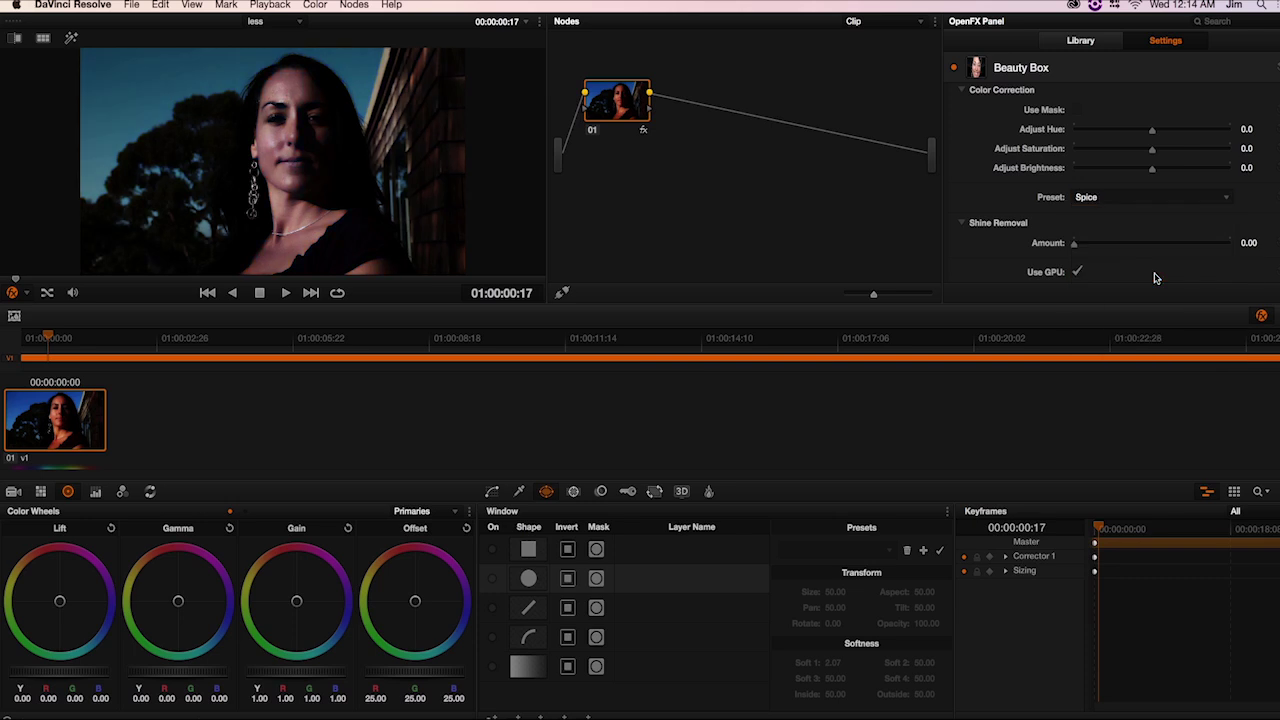
pyautogui.click(1226, 204)
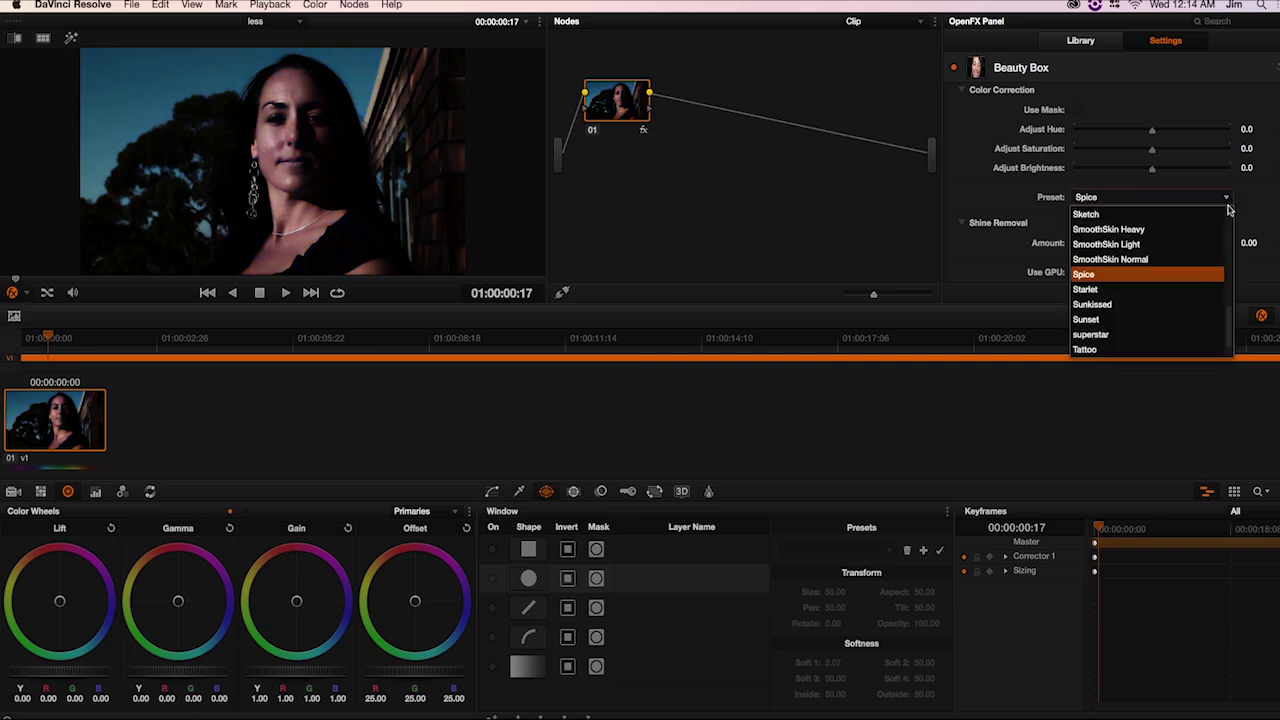
pyautogui.click(1236, 308)
pyautogui.click(1228, 201)
pyautogui.moveTo(1232, 334); pyautogui.dragTo(1231, 230)
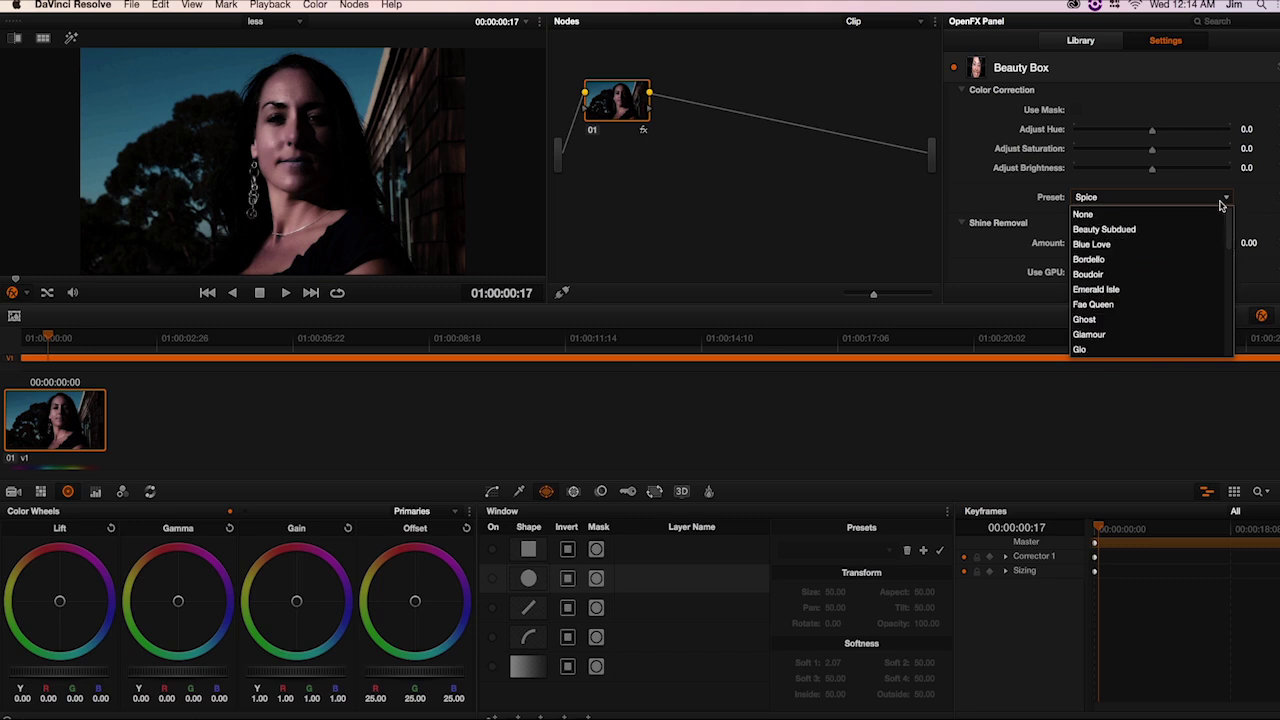
pyautogui.click(1175, 215)
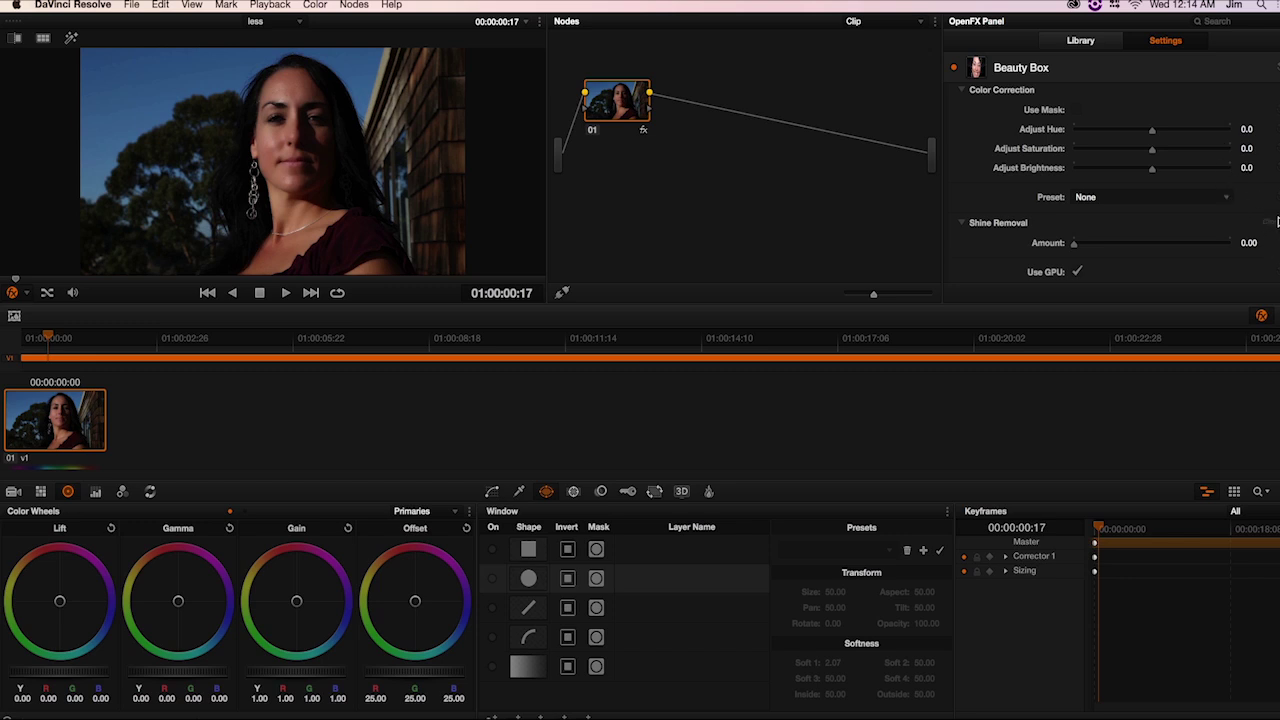
# Scroll the Beauty Box settings back up to Smoothing Amount and play back the clip.
pyautogui.scroll(-2, 1270, 266)
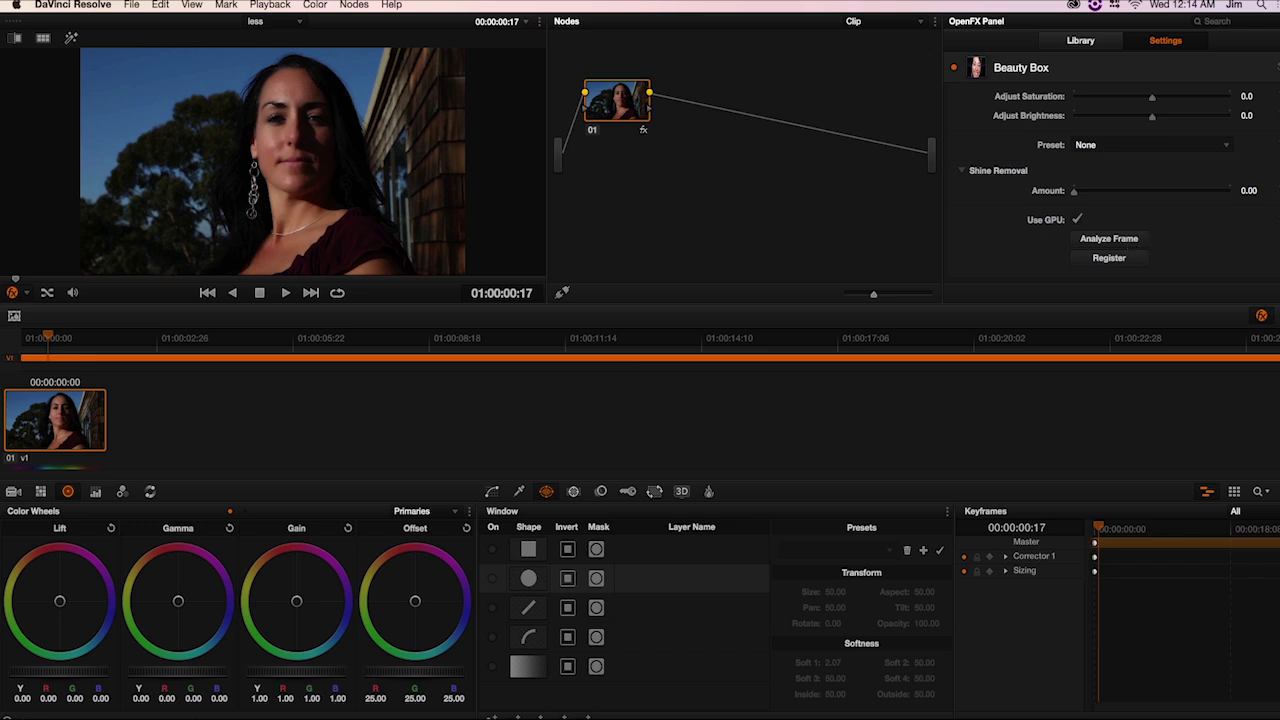
pyautogui.scroll(6, 1113, 182)
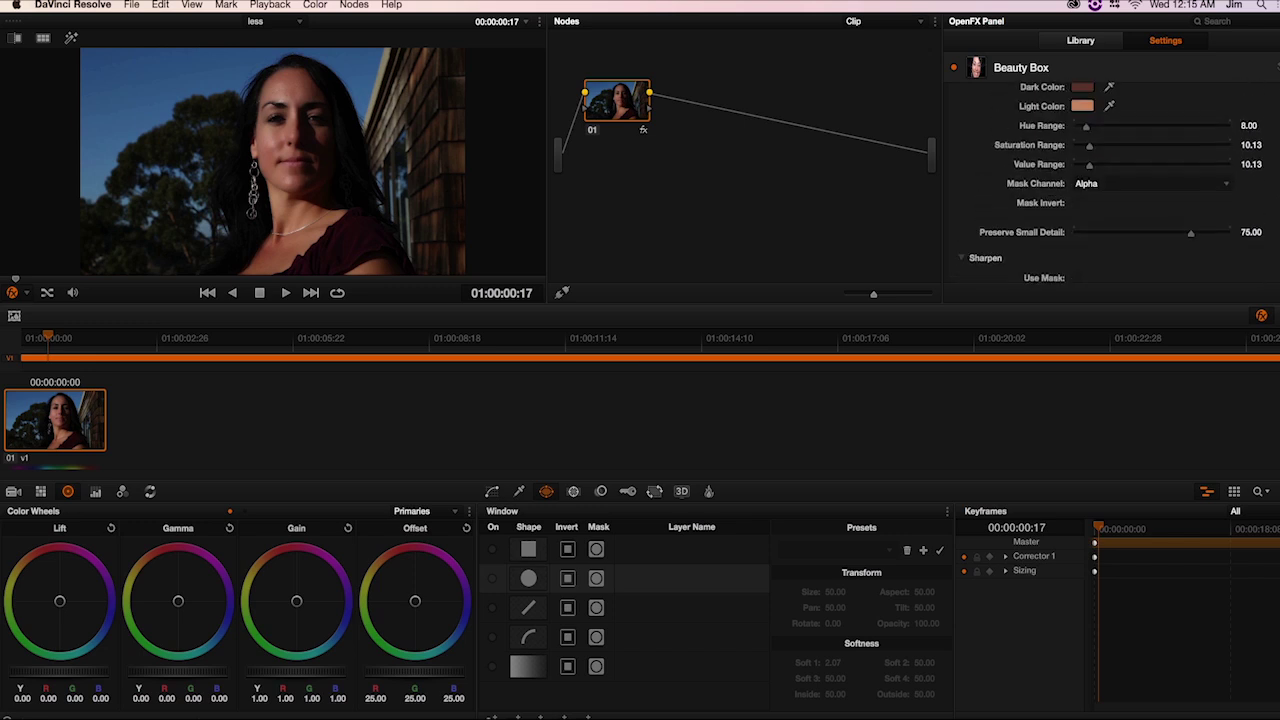
pyautogui.scroll(1, 1113, 182)
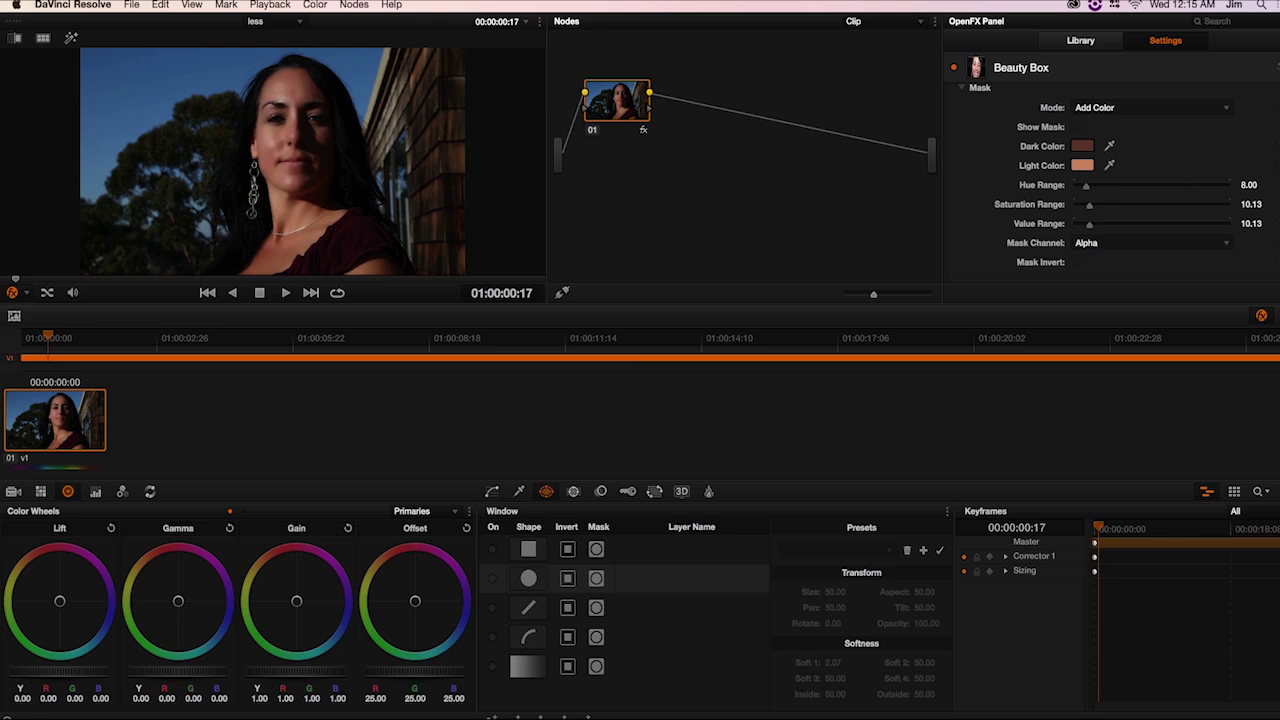
pyautogui.scroll(5, 1110, 180)
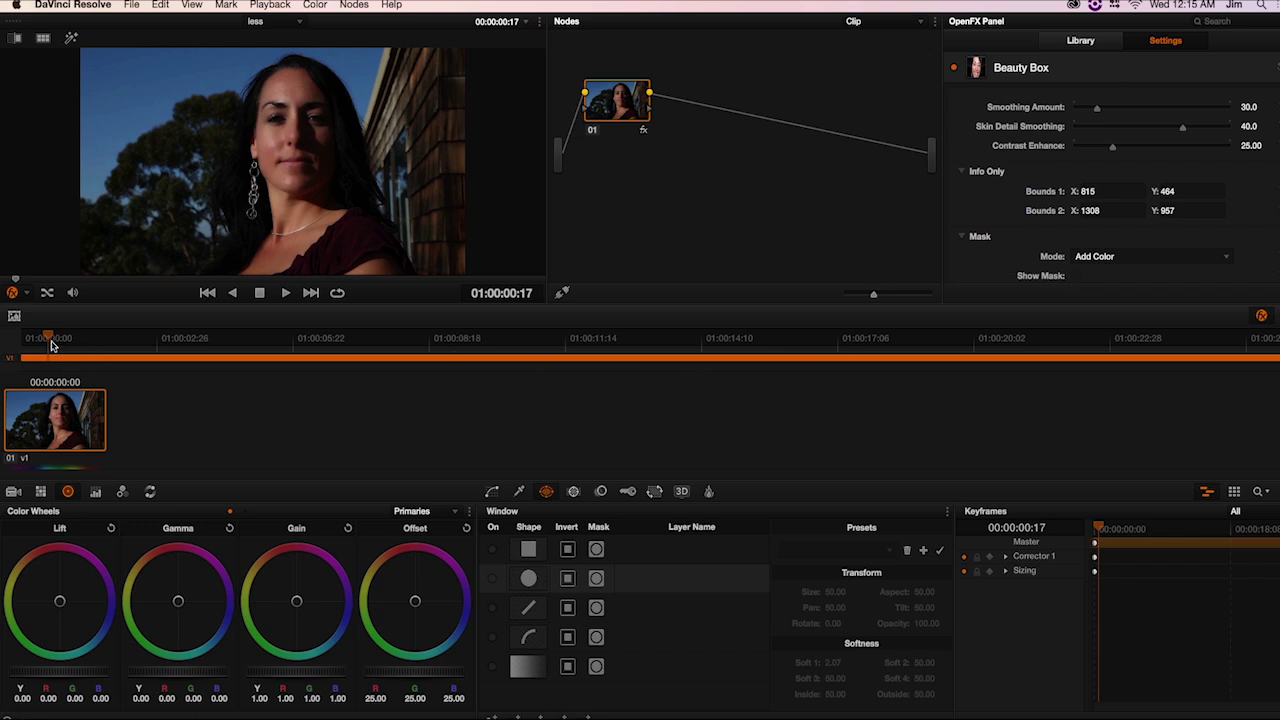
pyautogui.press('space')
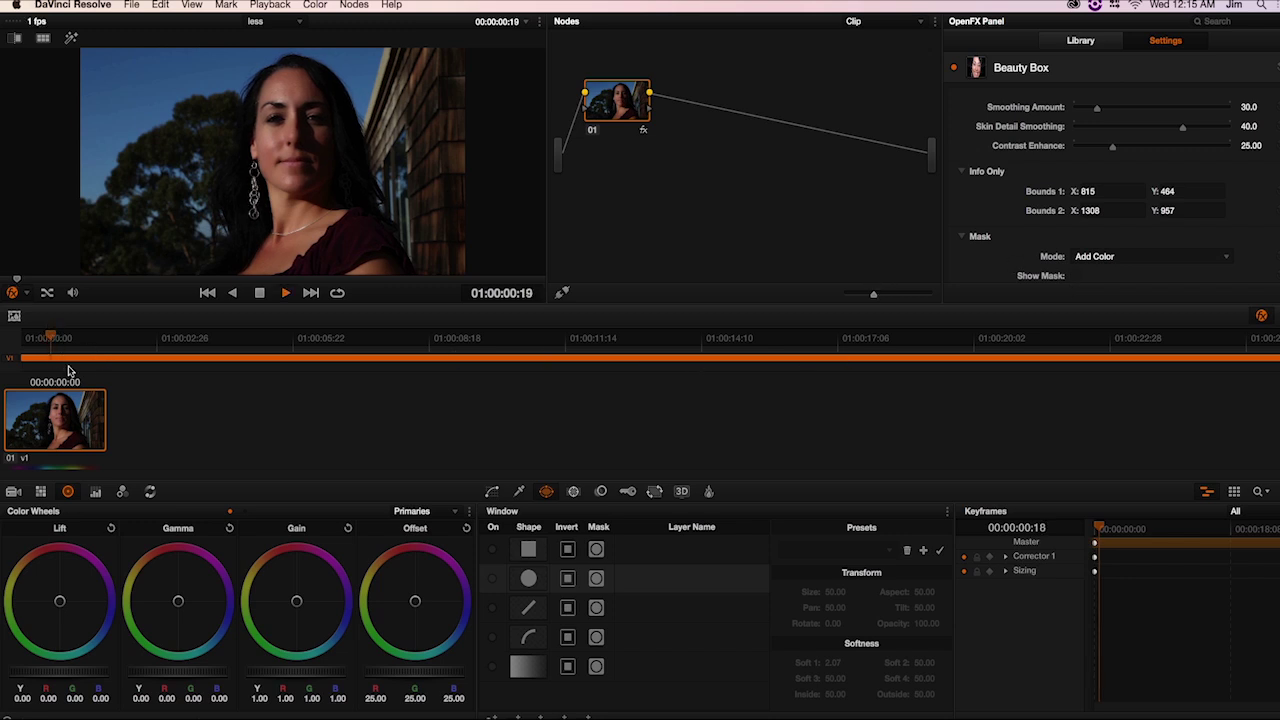